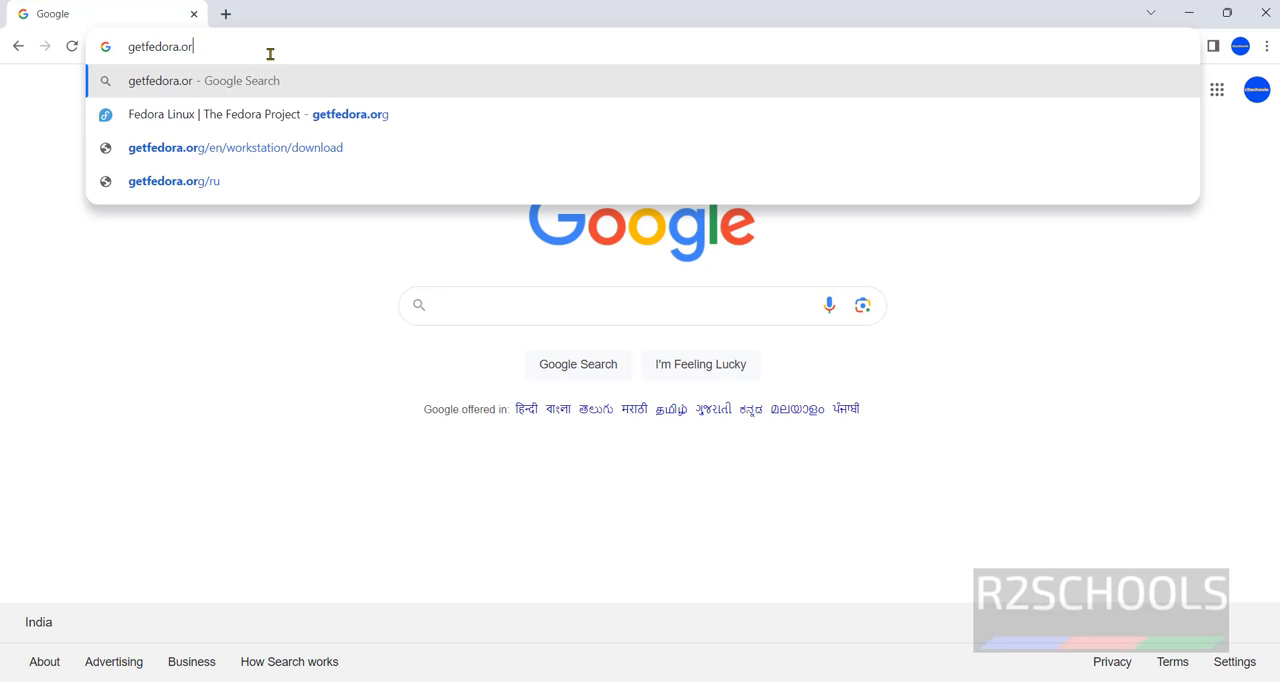
Open getfedora.org and look over the Fedora editions offered on its home page
{"action": "type", "text": "g"}
{"action": "key", "text": "Return"}
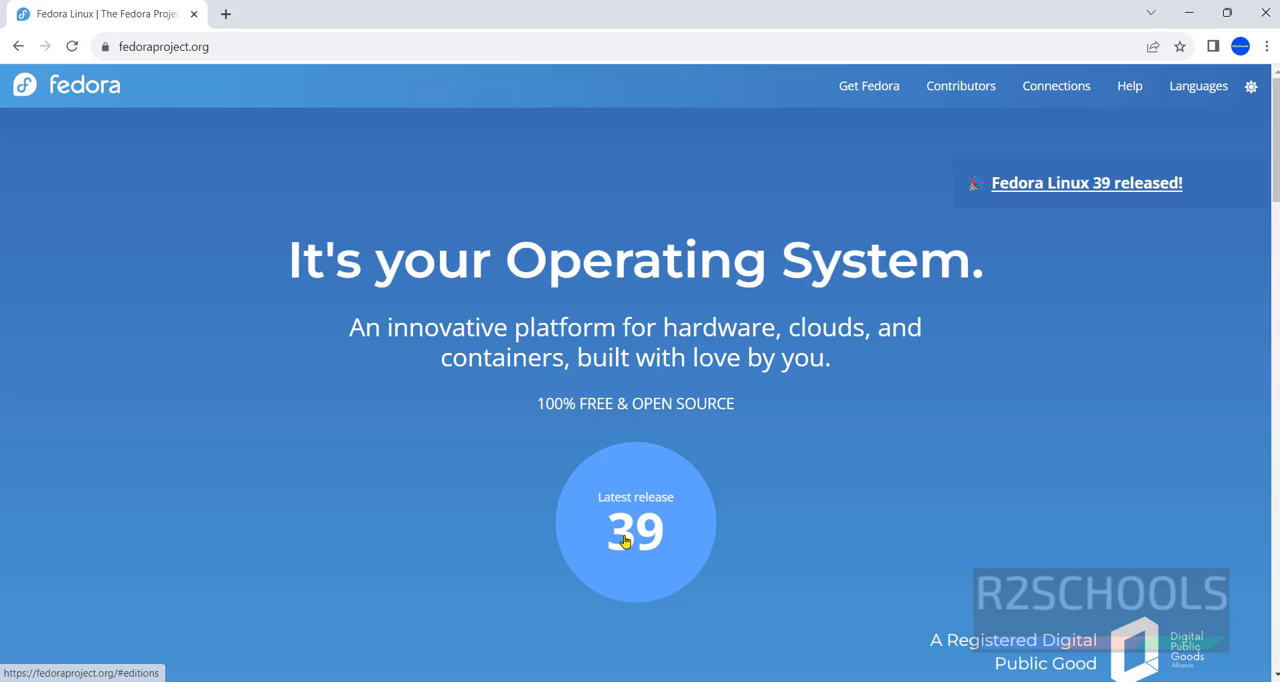
{"action": "scroll", "coordinate": [490, 483], "scroll_direction": "down", "scroll_amount": 2}
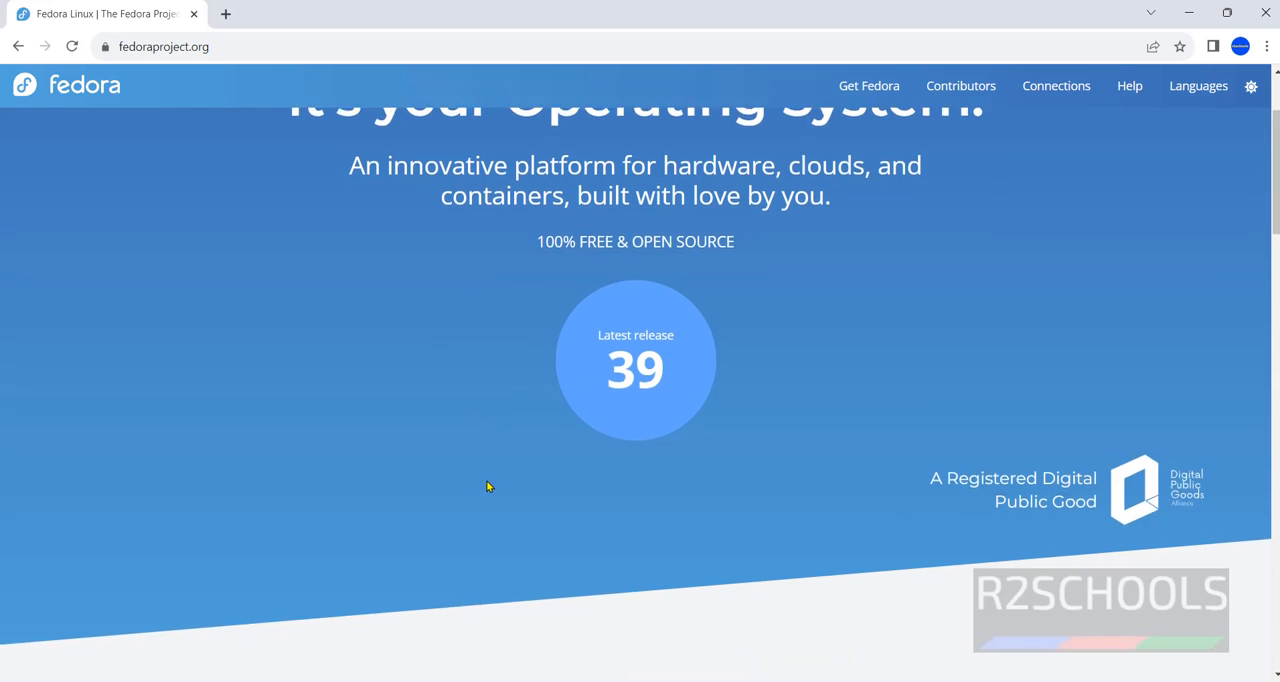
{"action": "scroll", "coordinate": [488, 486], "scroll_direction": "down", "scroll_amount": 4}
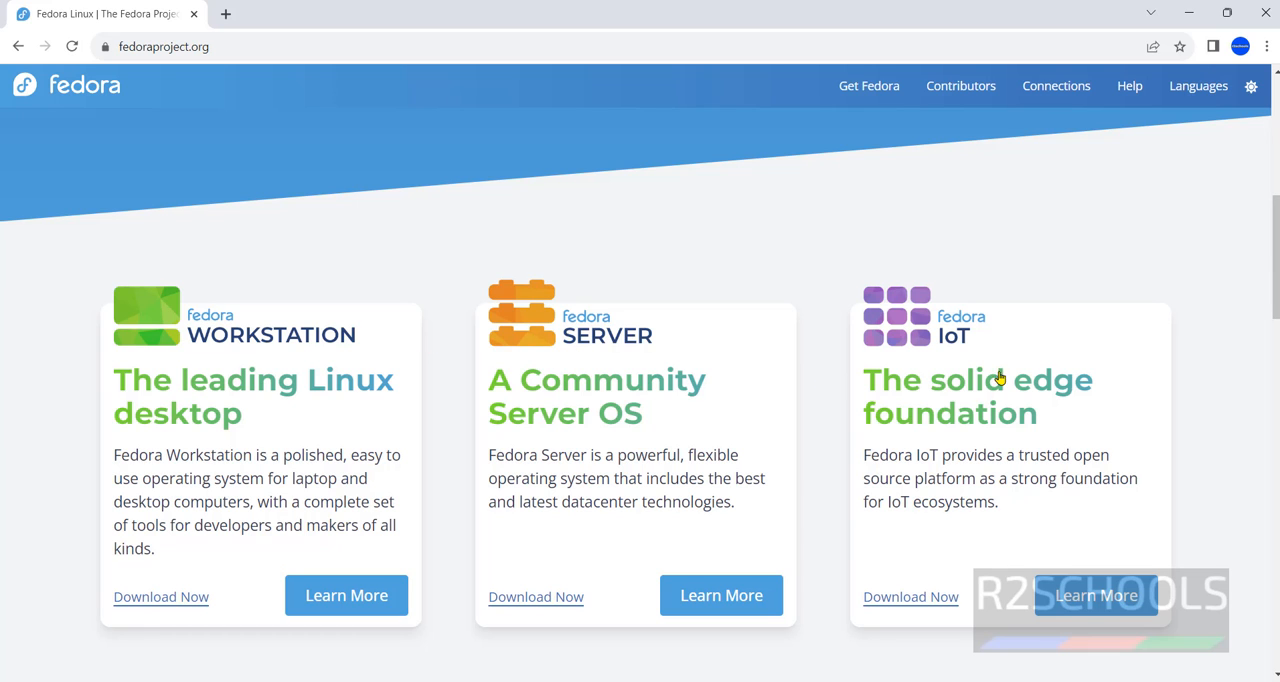
{"action": "scroll", "coordinate": [896, 446], "scroll_direction": "down", "scroll_amount": 4}
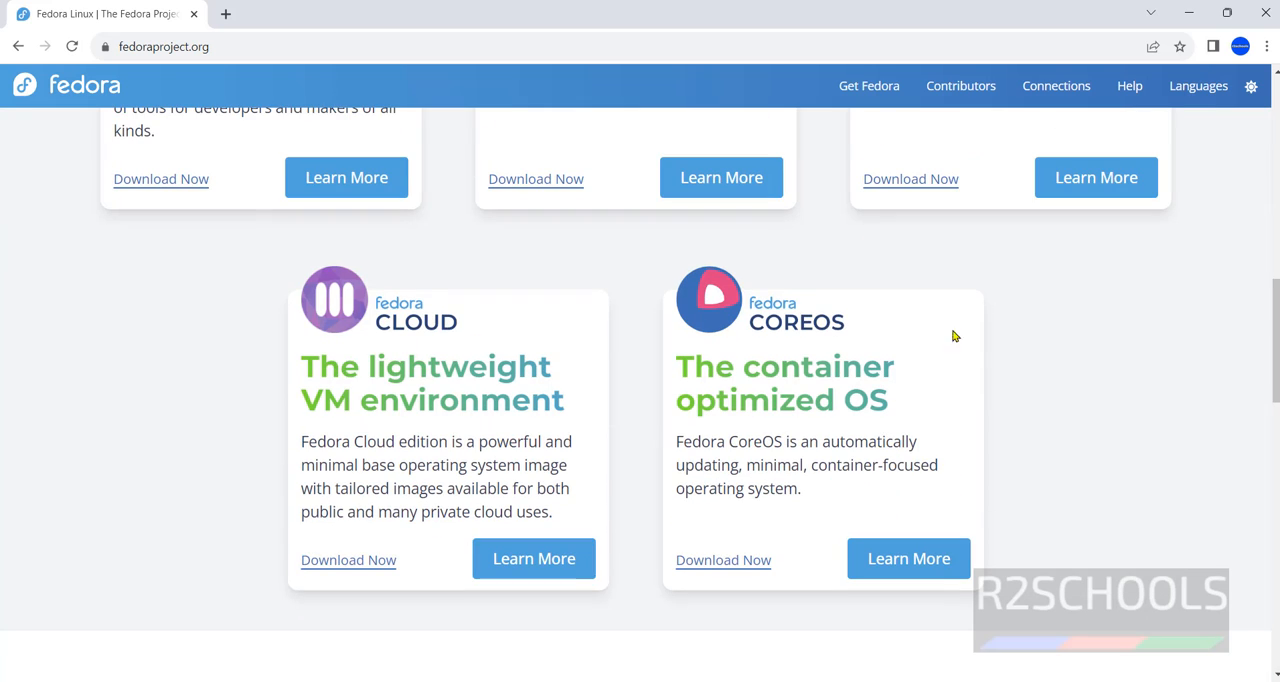
{"action": "scroll", "coordinate": [1053, 347], "scroll_direction": "up", "scroll_amount": 6}
{"action": "scroll", "coordinate": [880, 366], "scroll_direction": "down", "scroll_amount": 2}
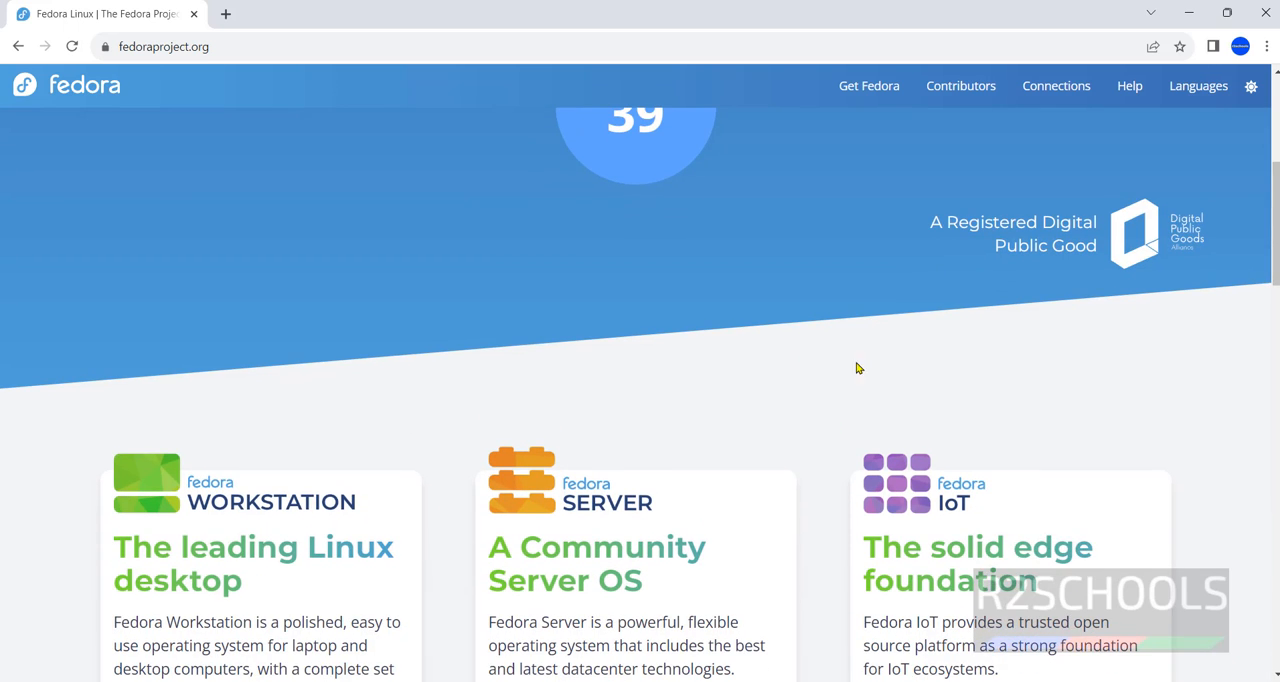
{"action": "scroll", "coordinate": [600, 360], "scroll_direction": "down", "scroll_amount": 1}
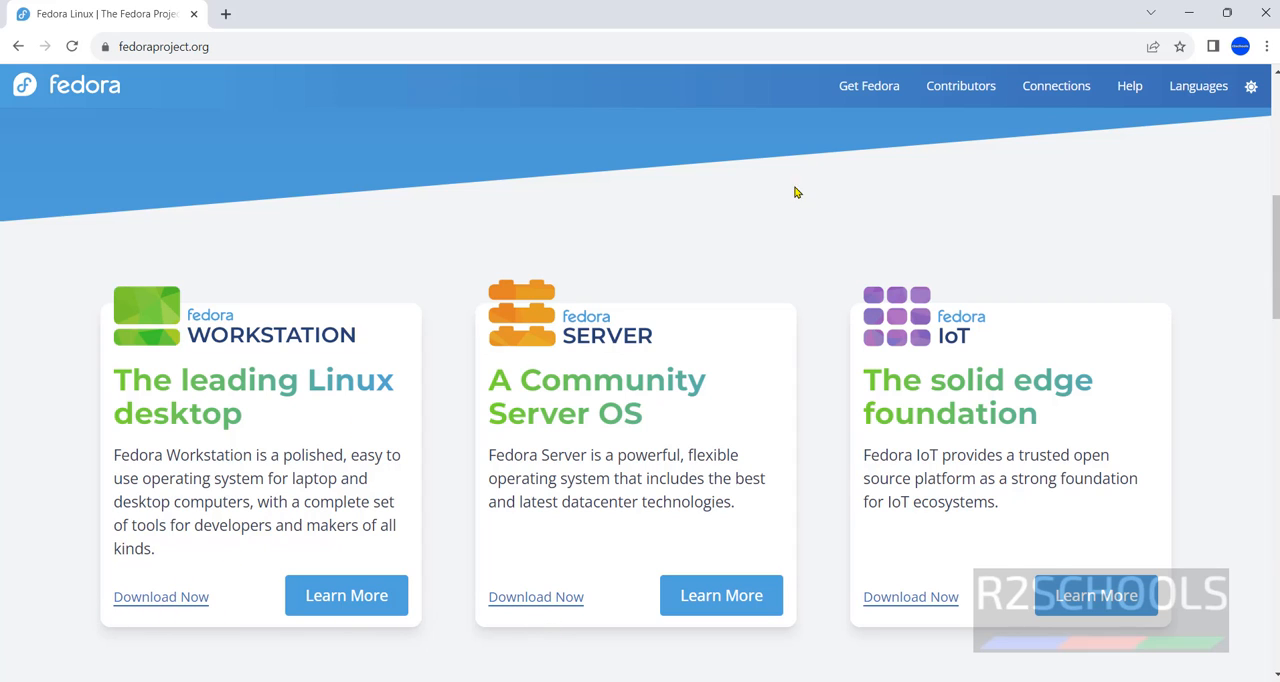
{"action": "scroll", "coordinate": [830, 188], "scroll_direction": "up", "scroll_amount": 3}
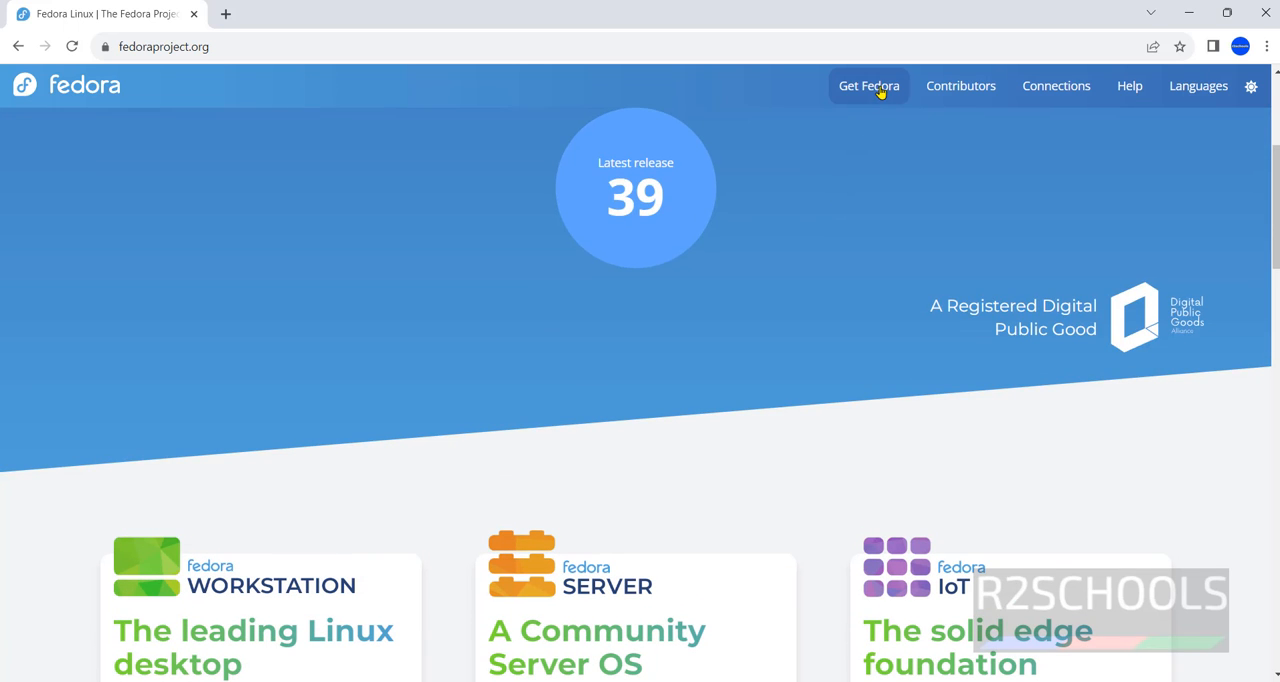
Go to the download page of the Fedora Workstation edition
{"action": "left_click", "coordinate": [880, 91]}
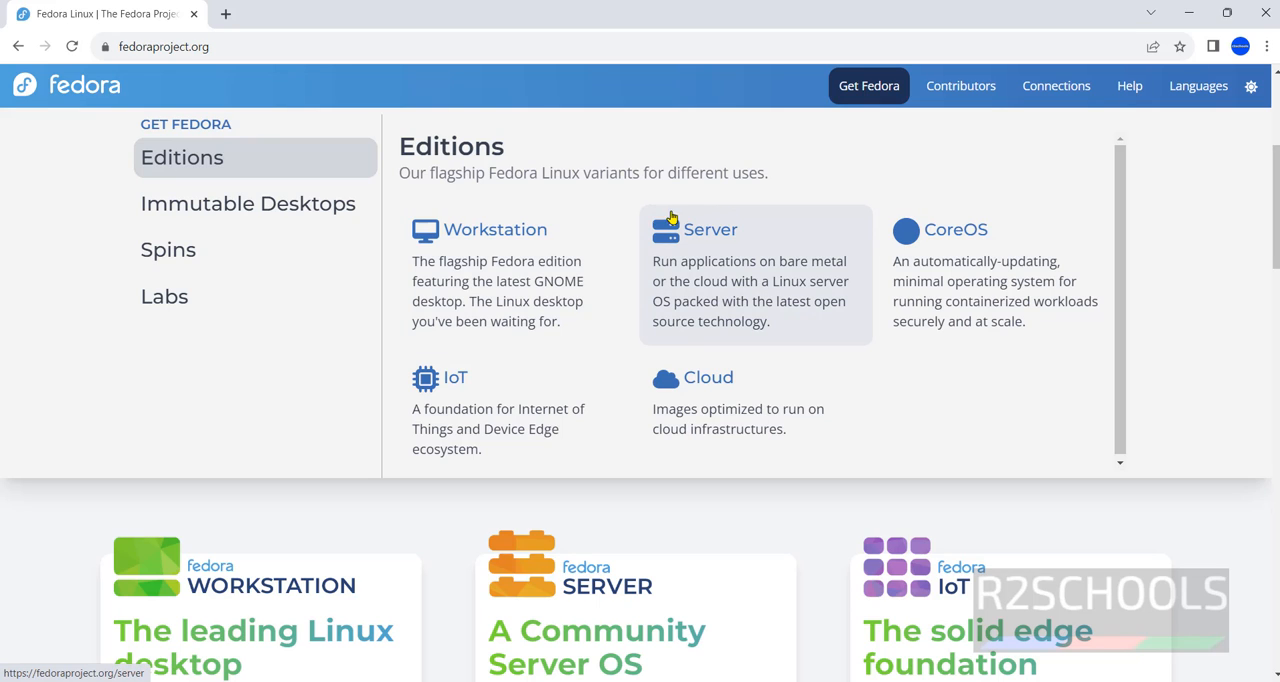
{"action": "left_click", "coordinate": [513, 234]}
{"action": "scroll", "coordinate": [514, 230], "scroll_direction": "down", "scroll_amount": 5}
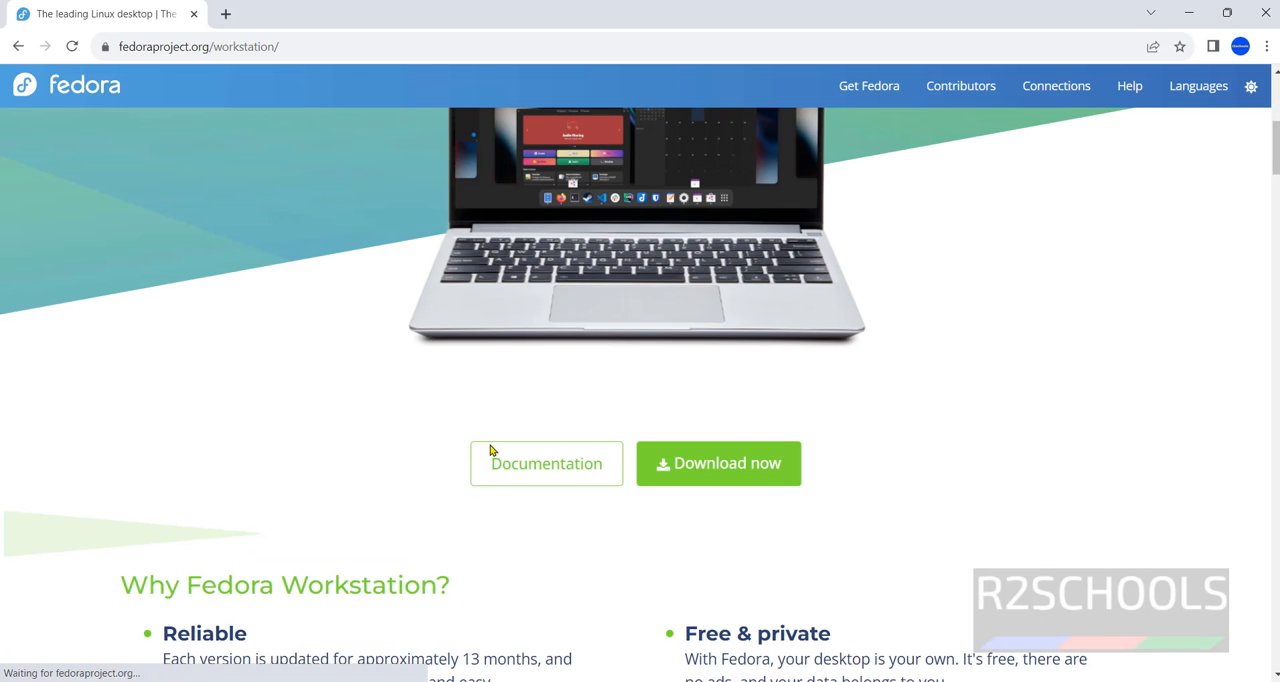
{"action": "left_click", "coordinate": [717, 471]}
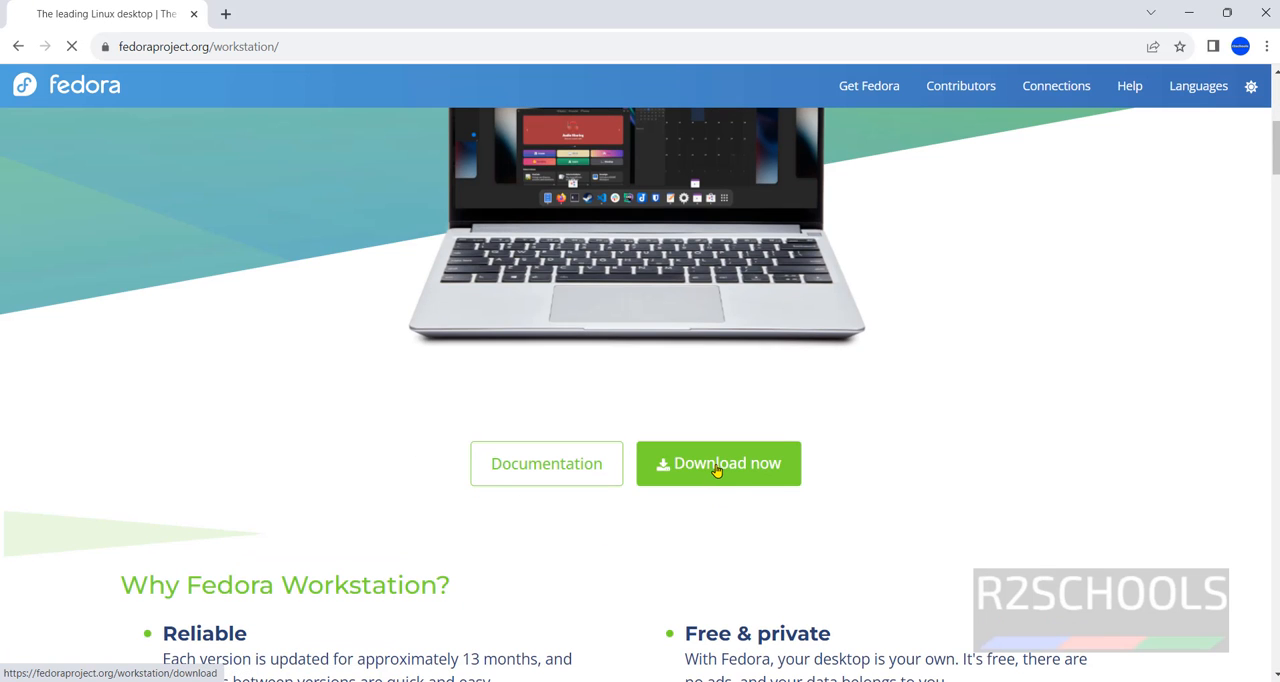
Download the Fedora Workstation 39 Live ISO for Intel and AMD x86_64 systems
{"action": "scroll", "coordinate": [705, 462], "scroll_direction": "down", "scroll_amount": 1}
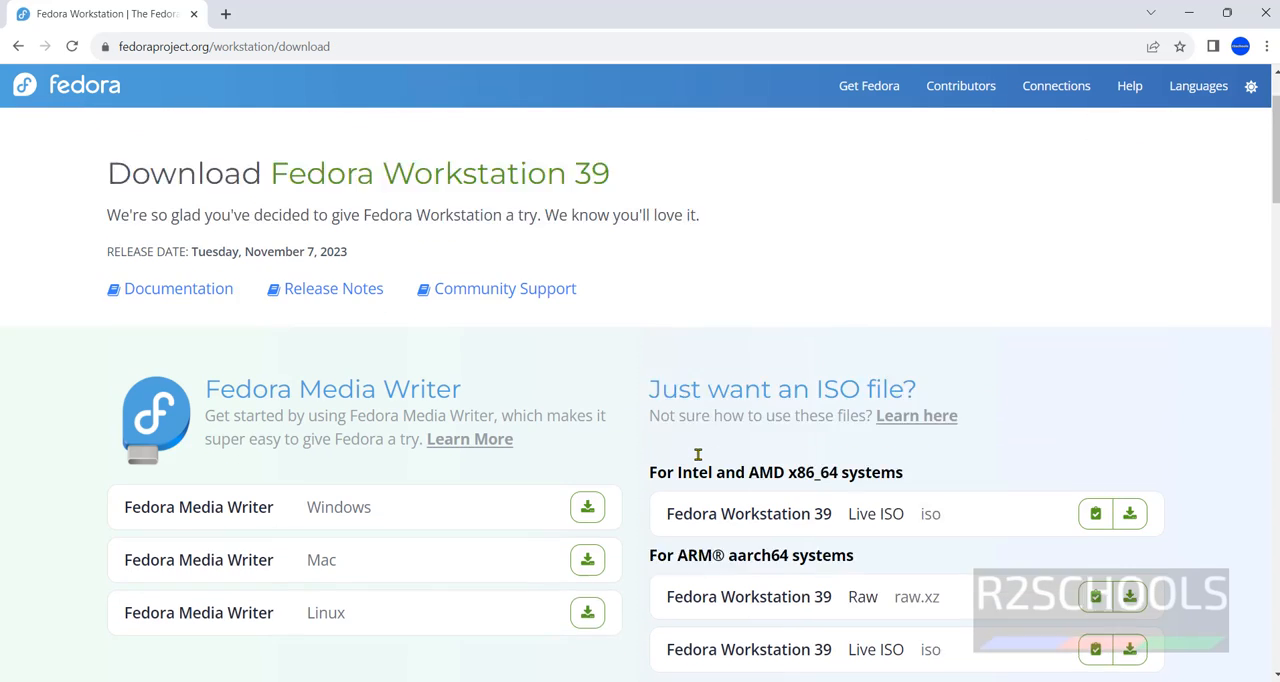
{"action": "scroll", "coordinate": [698, 455], "scroll_direction": "down", "scroll_amount": 1}
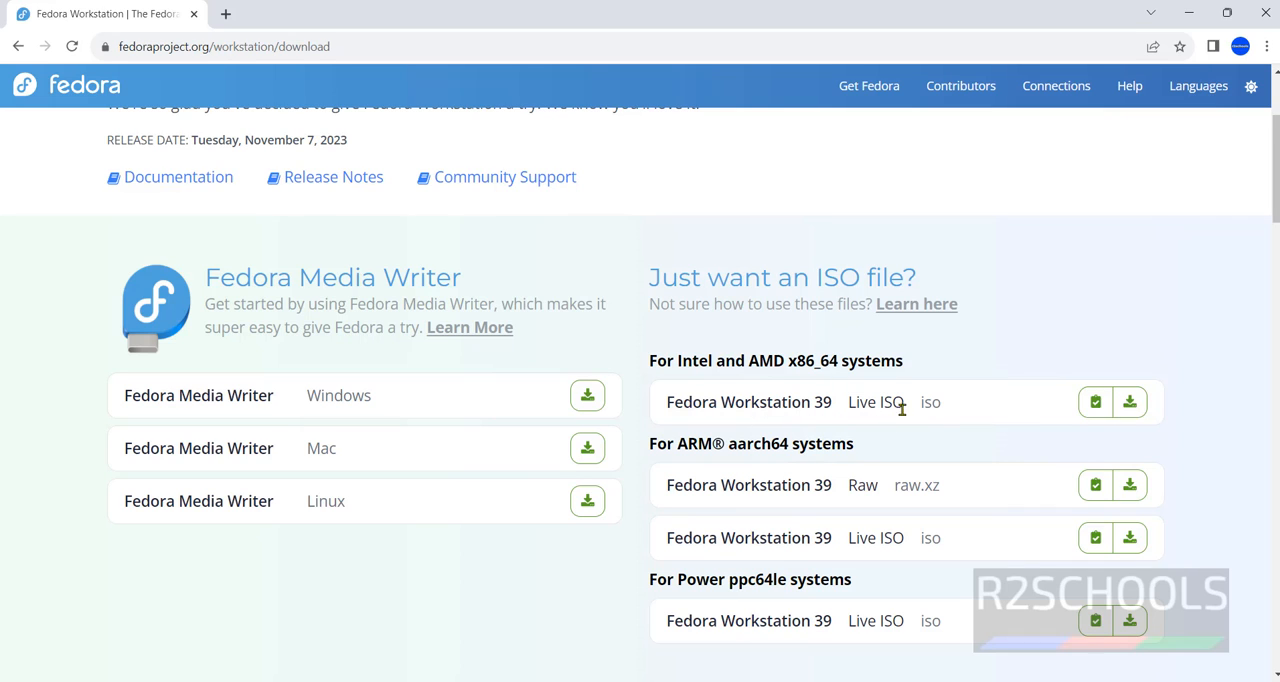
{"action": "left_click", "coordinate": [1131, 404]}
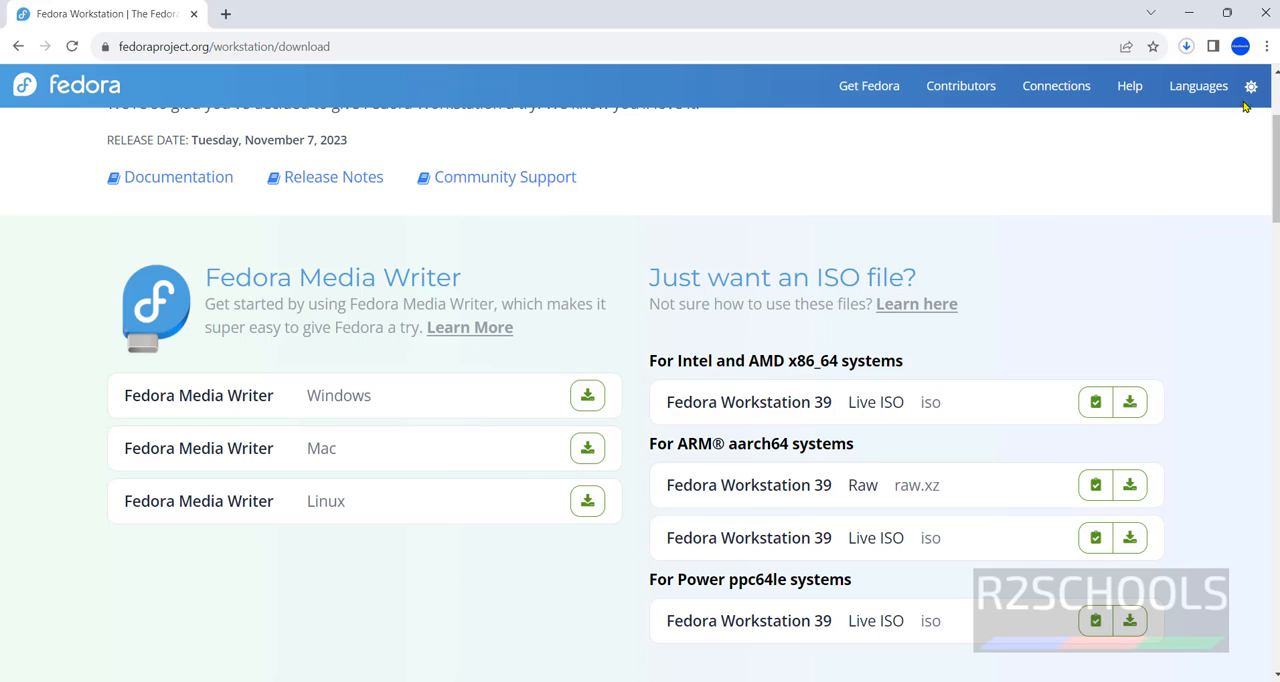
Open the full downloads list, cancel the running Fedora ISO download and remove its entry
{"action": "left_click", "coordinate": [1187, 48]}
{"action": "left_click", "coordinate": [991, 200]}
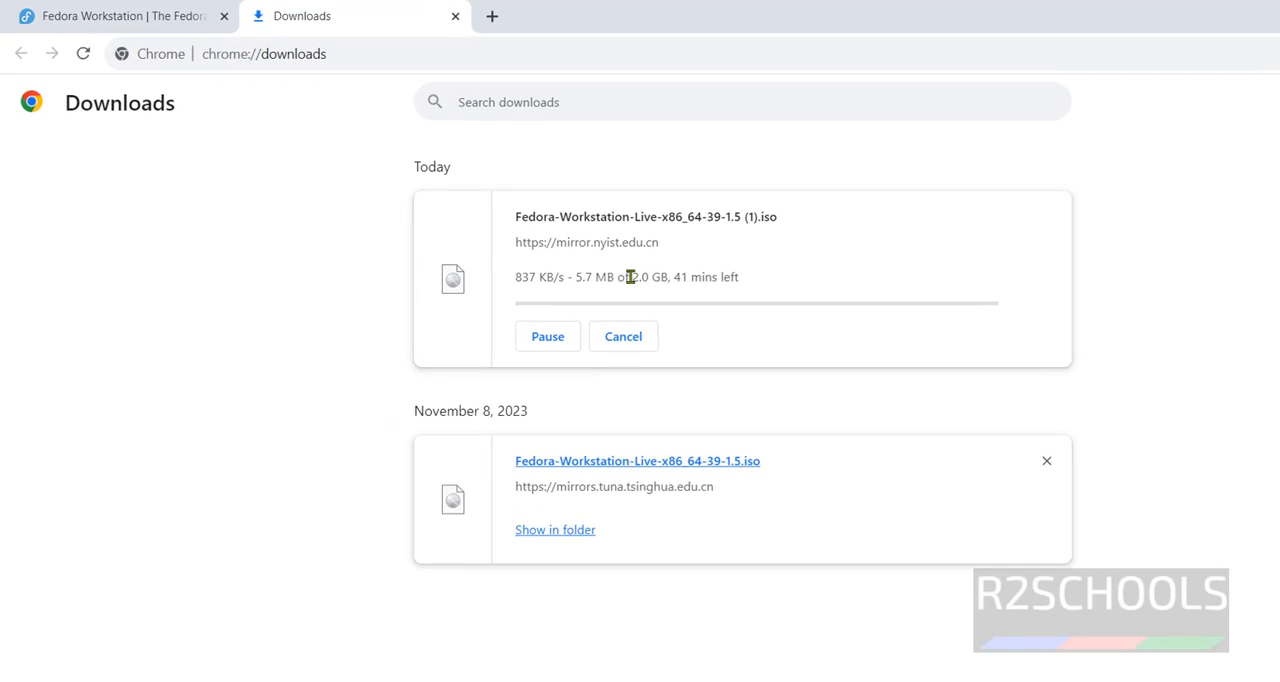
{"action": "left_click_drag", "start_coordinate": [631, 277], "coordinate": [655, 277]}
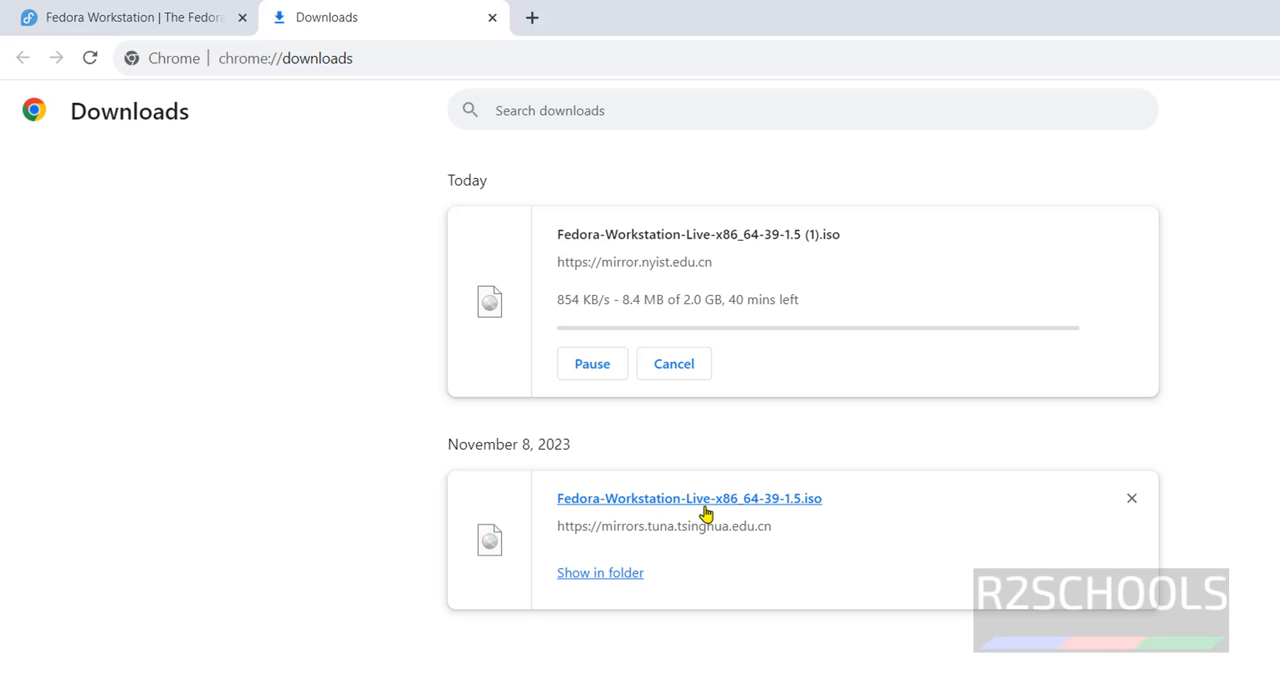
{"action": "left_click", "coordinate": [674, 365]}
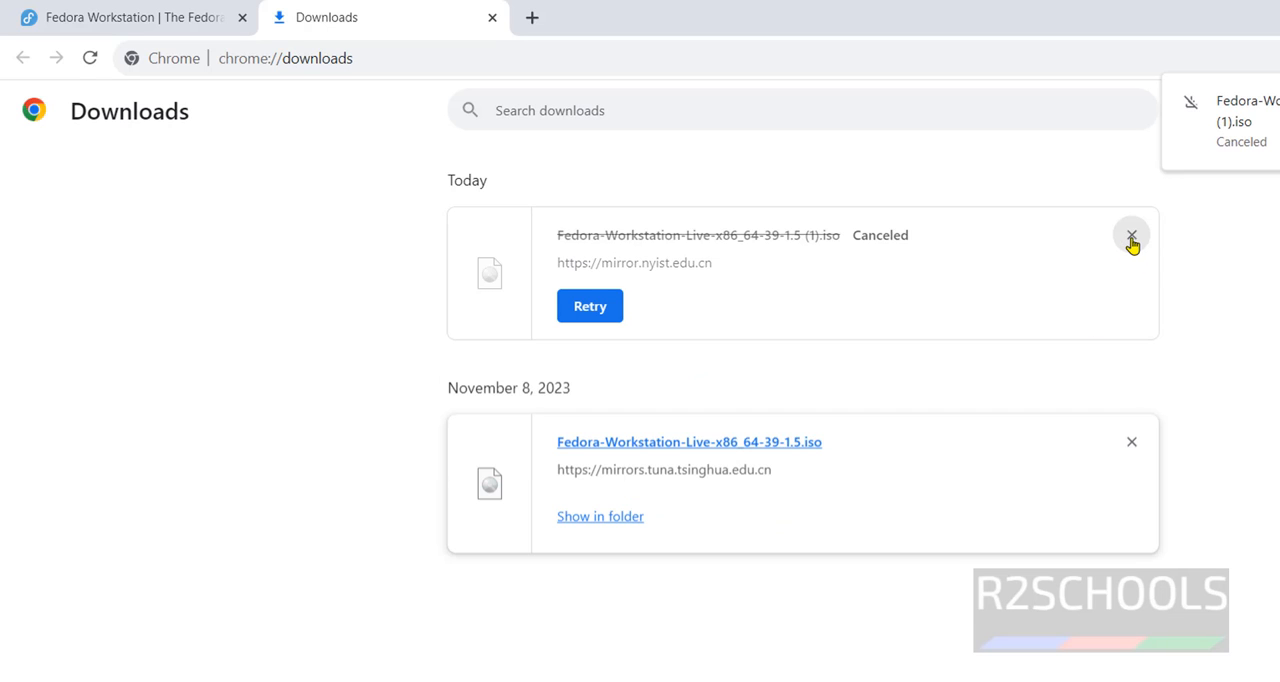
{"action": "left_click", "coordinate": [1131, 237]}
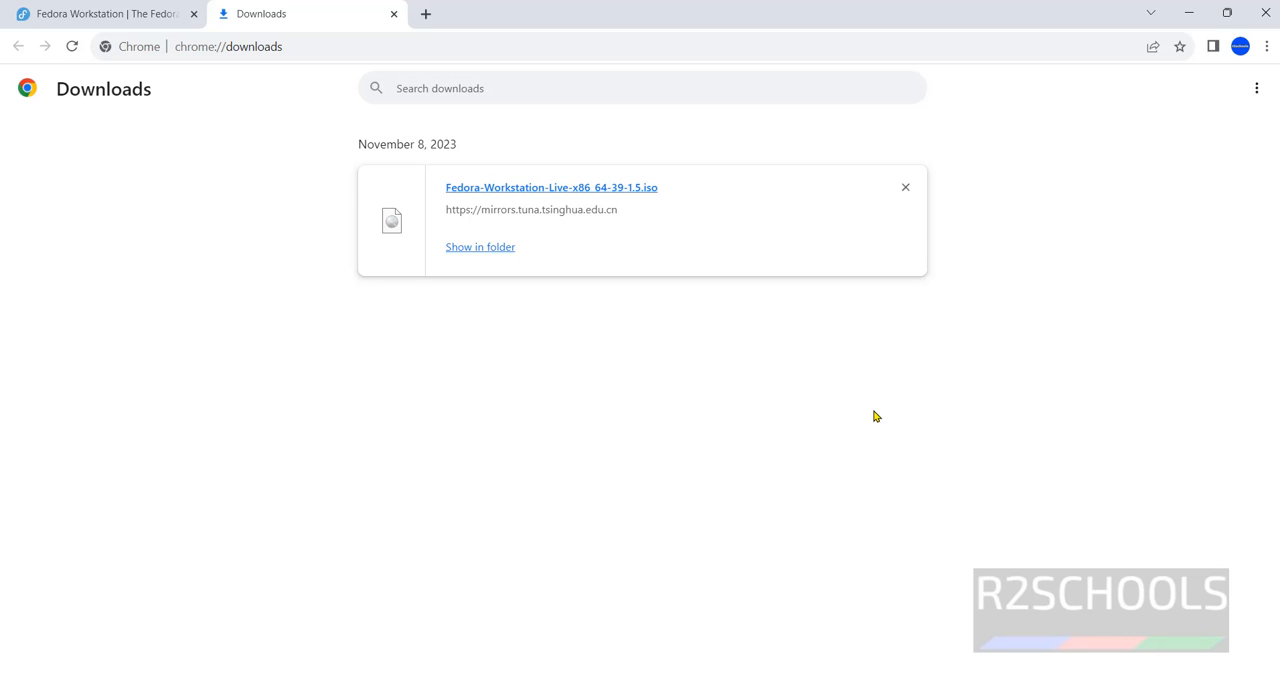
Switch to VMware Workstation 17 Player and maximize its window
{"action": "key", "text": "super"}
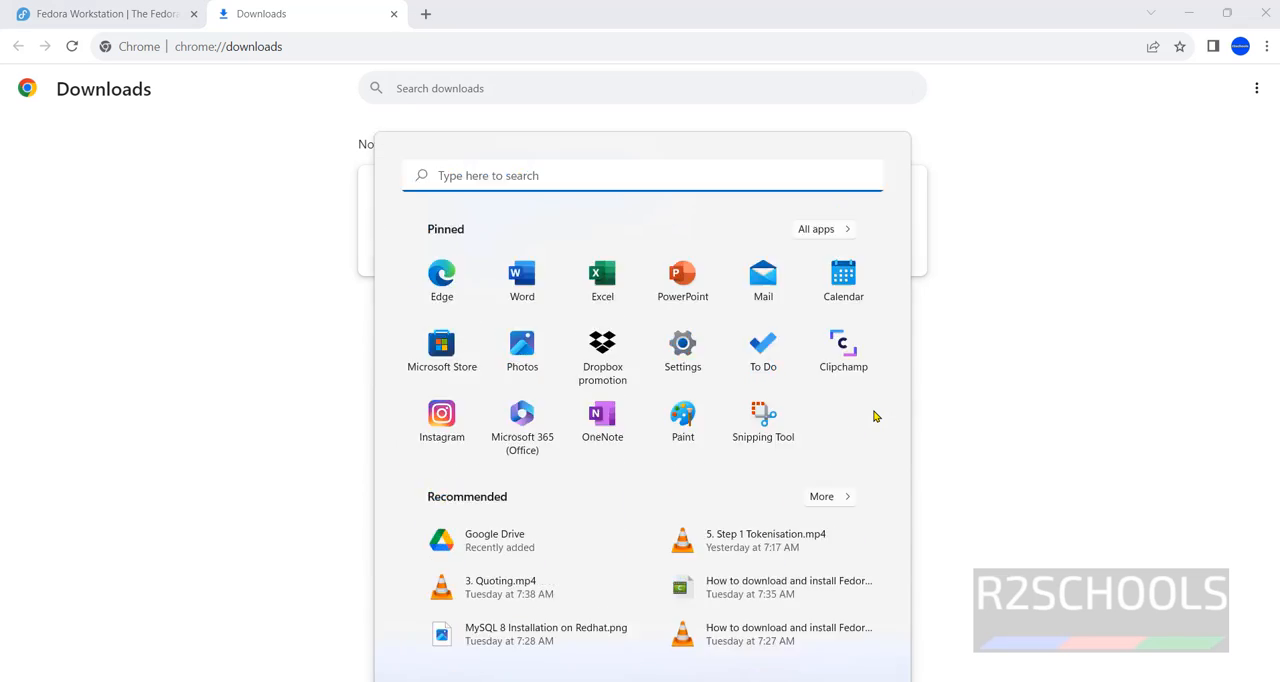
{"action": "type", "text": "vmw"}
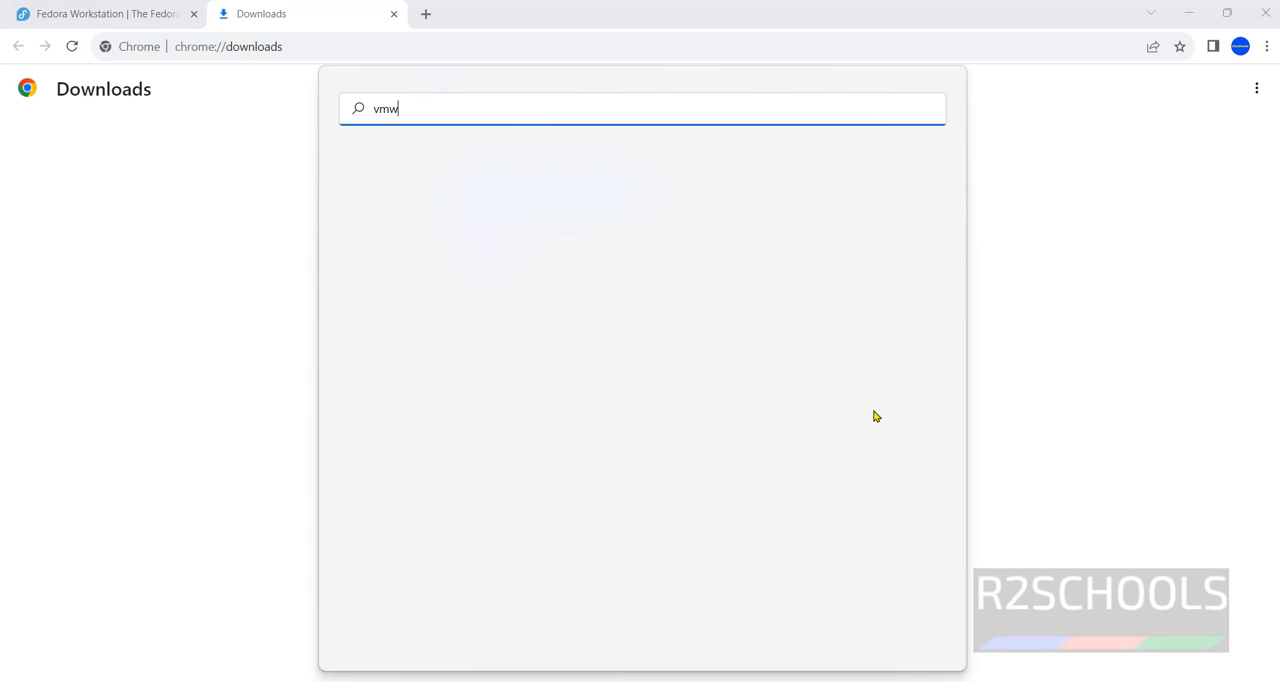
{"action": "left_click", "coordinate": [492, 247]}
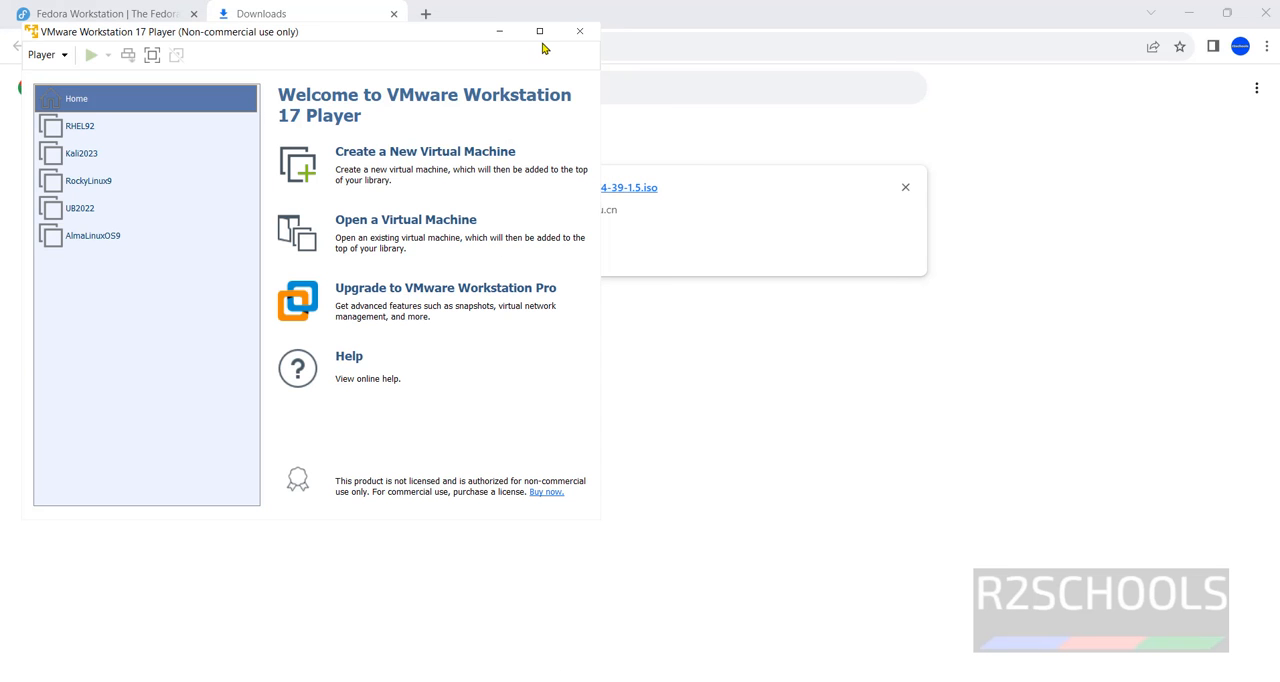
{"action": "left_click", "coordinate": [539, 31]}
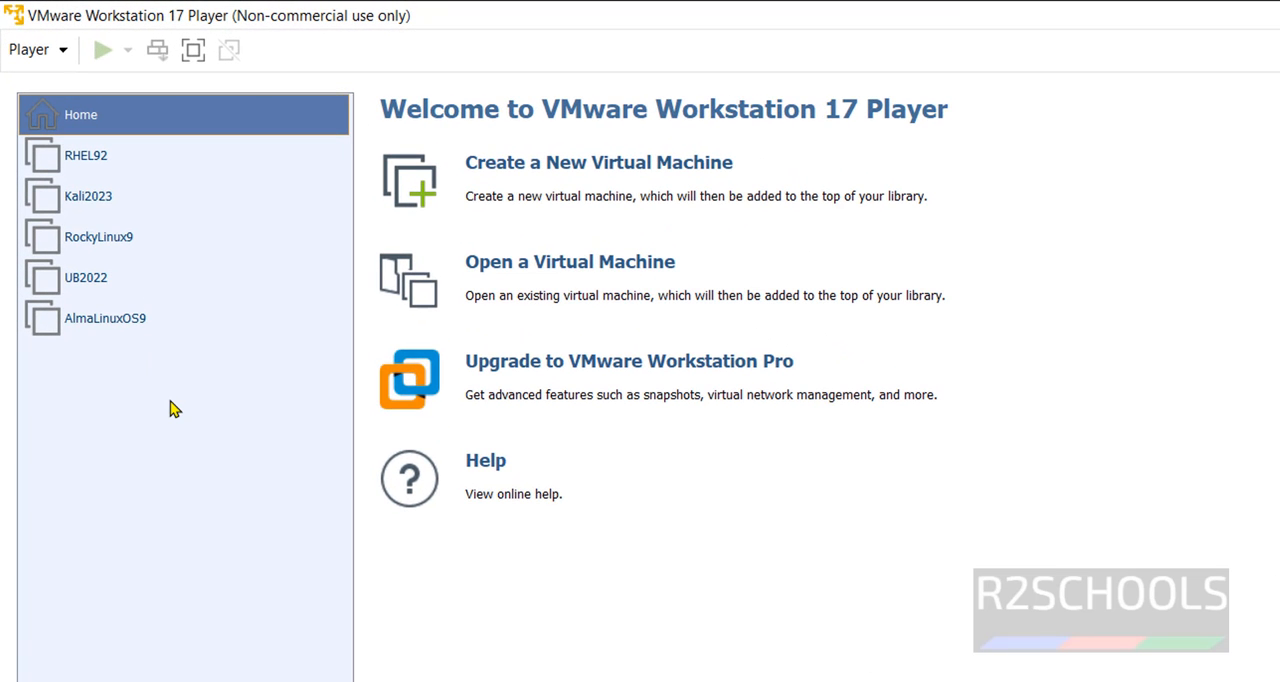
Start a new virtual machine that installs from the disc image Fedora-Workstation-Live-x86_64-39-1.5.iso in Downloads
{"action": "left_click", "coordinate": [563, 169]}
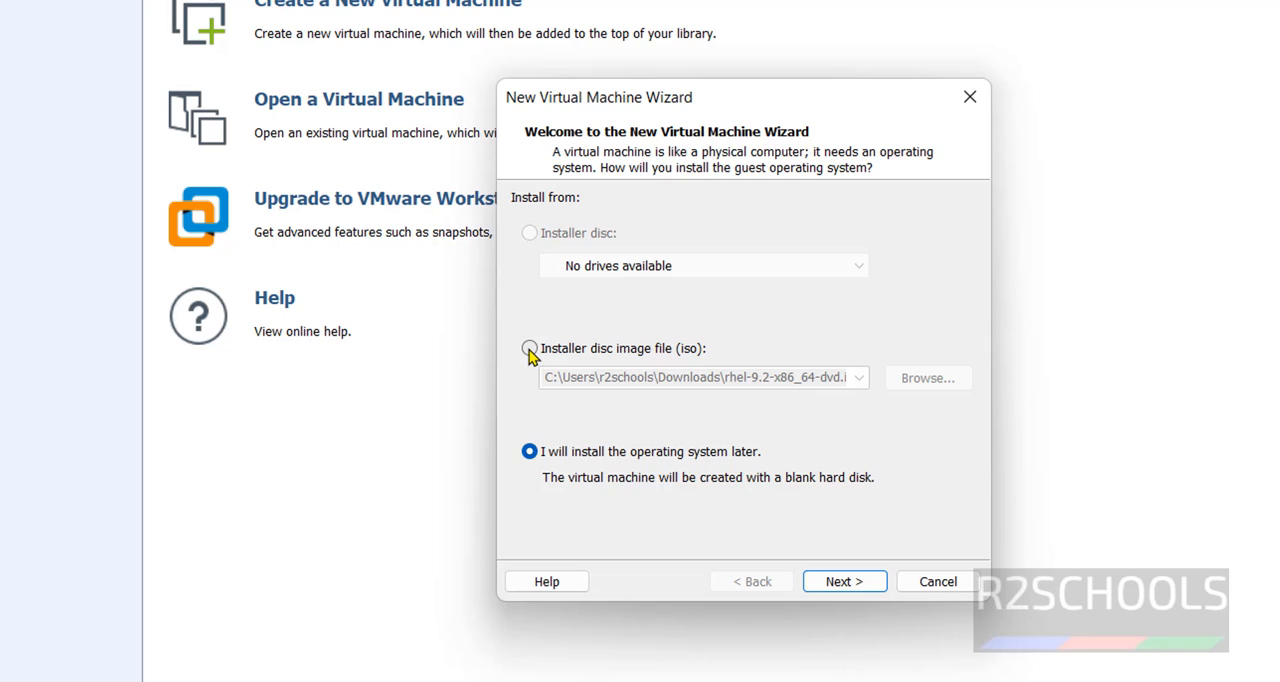
{"action": "left_click", "coordinate": [530, 350]}
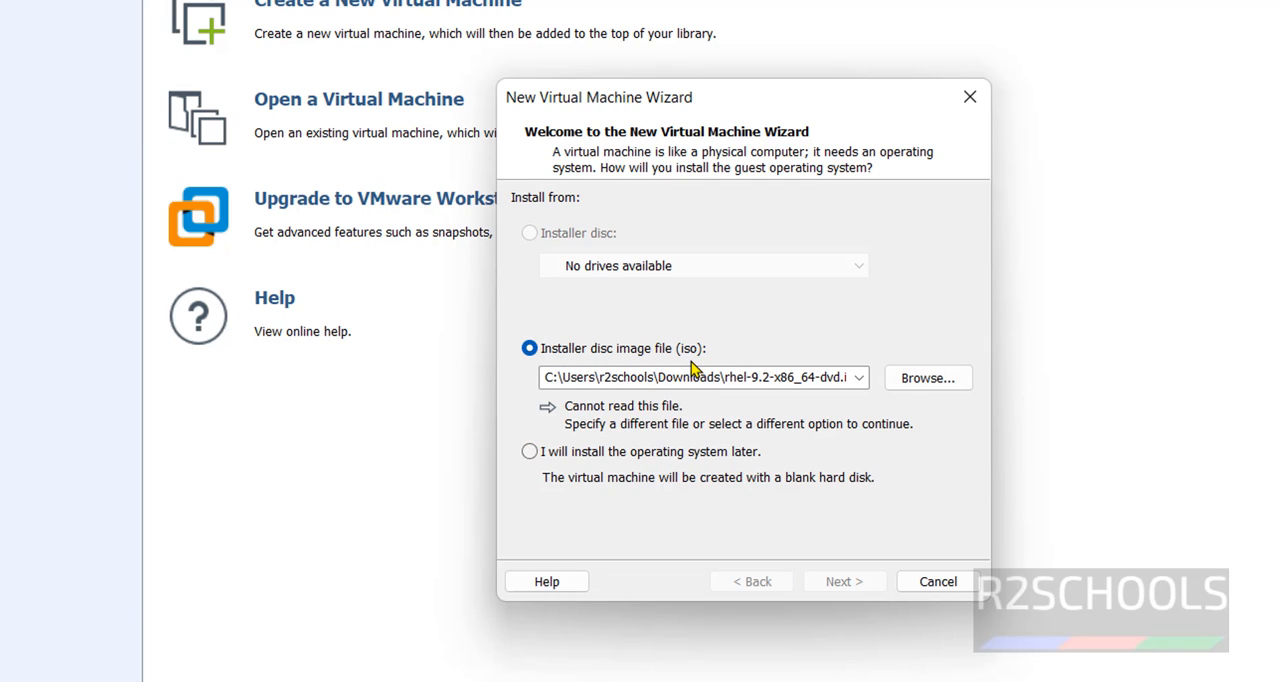
{"action": "left_click", "coordinate": [950, 389]}
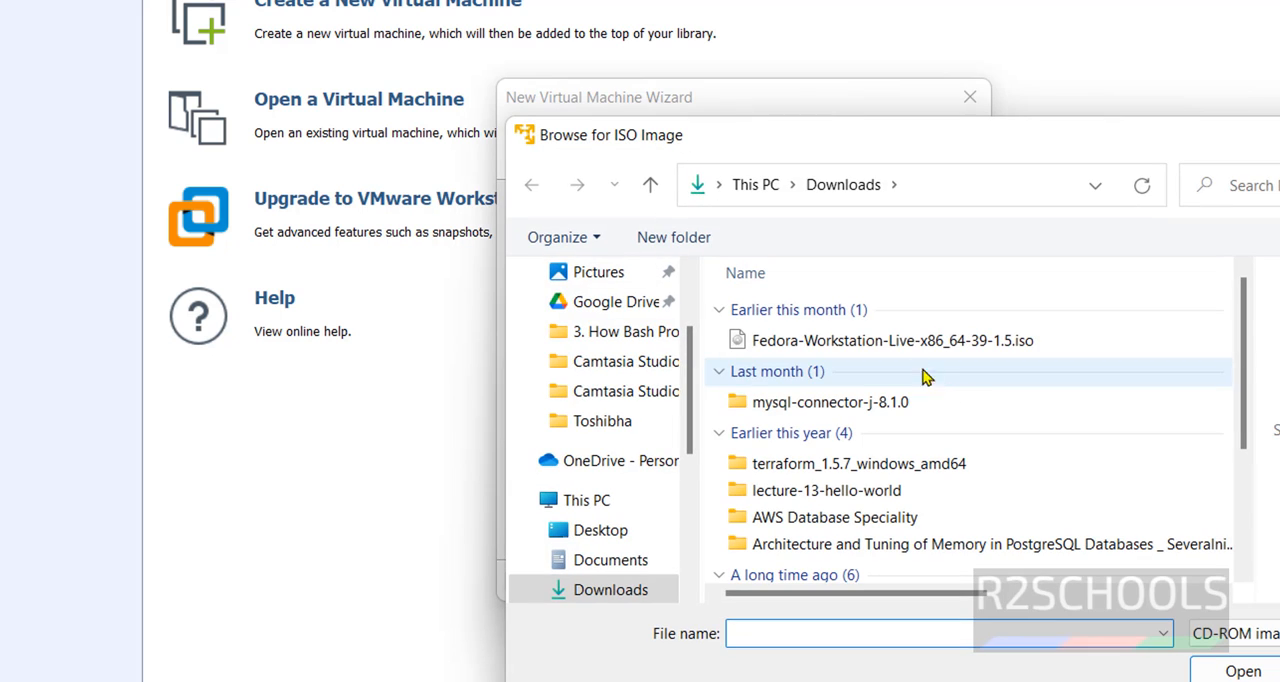
{"action": "left_click", "coordinate": [897, 341]}
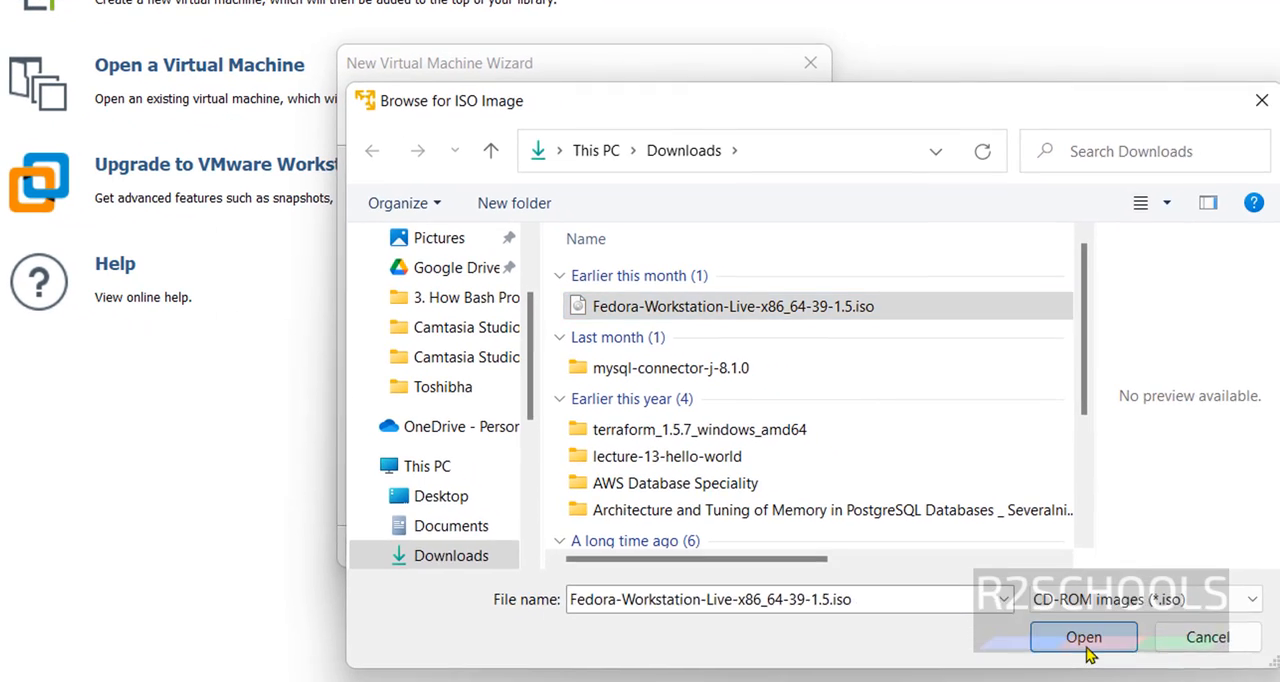
{"action": "left_click", "coordinate": [1208, 667]}
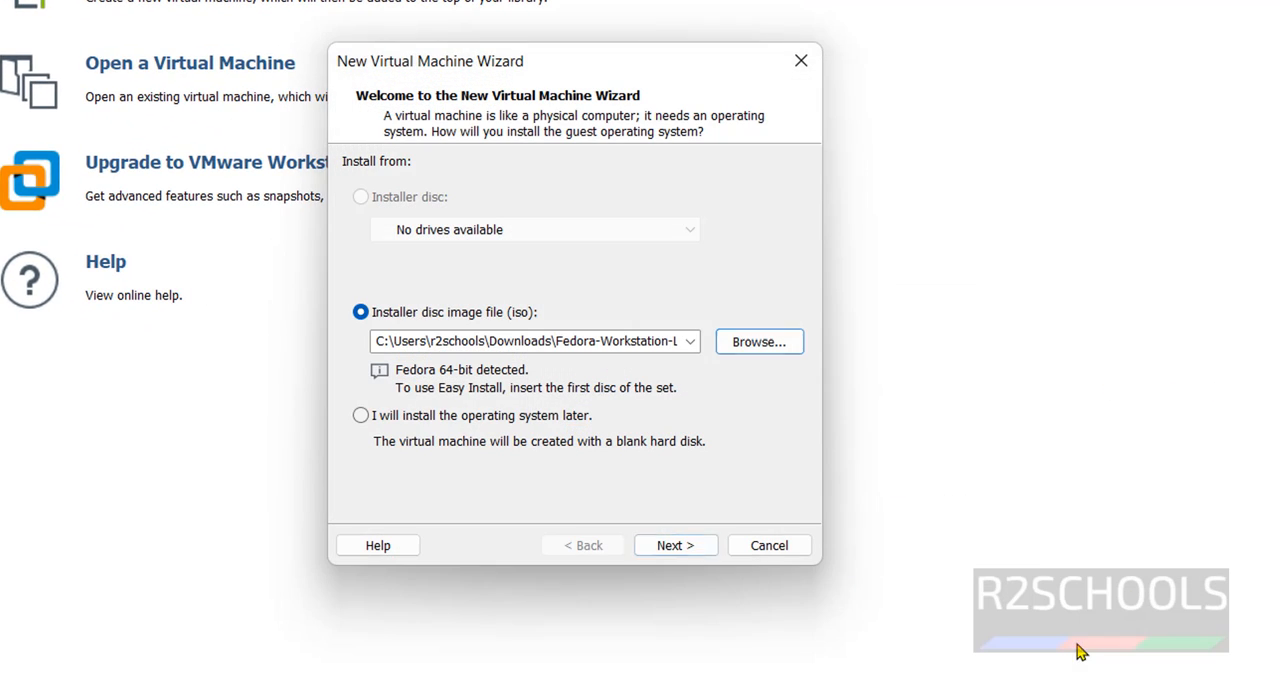
{"action": "left_click", "coordinate": [676, 546]}
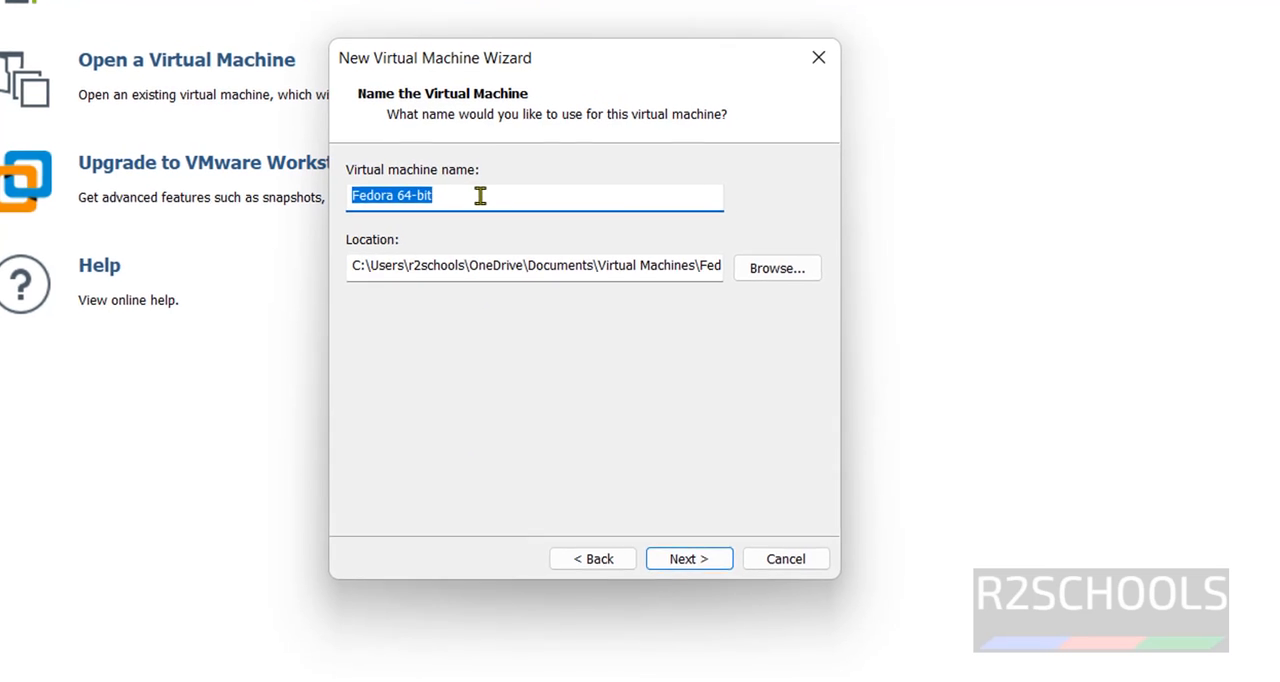
Name the virtual machine FWS39
{"action": "left_click", "coordinate": [500, 196]}
{"action": "left_click_drag", "start_coordinate": [550, 203], "coordinate": [229, 206]}
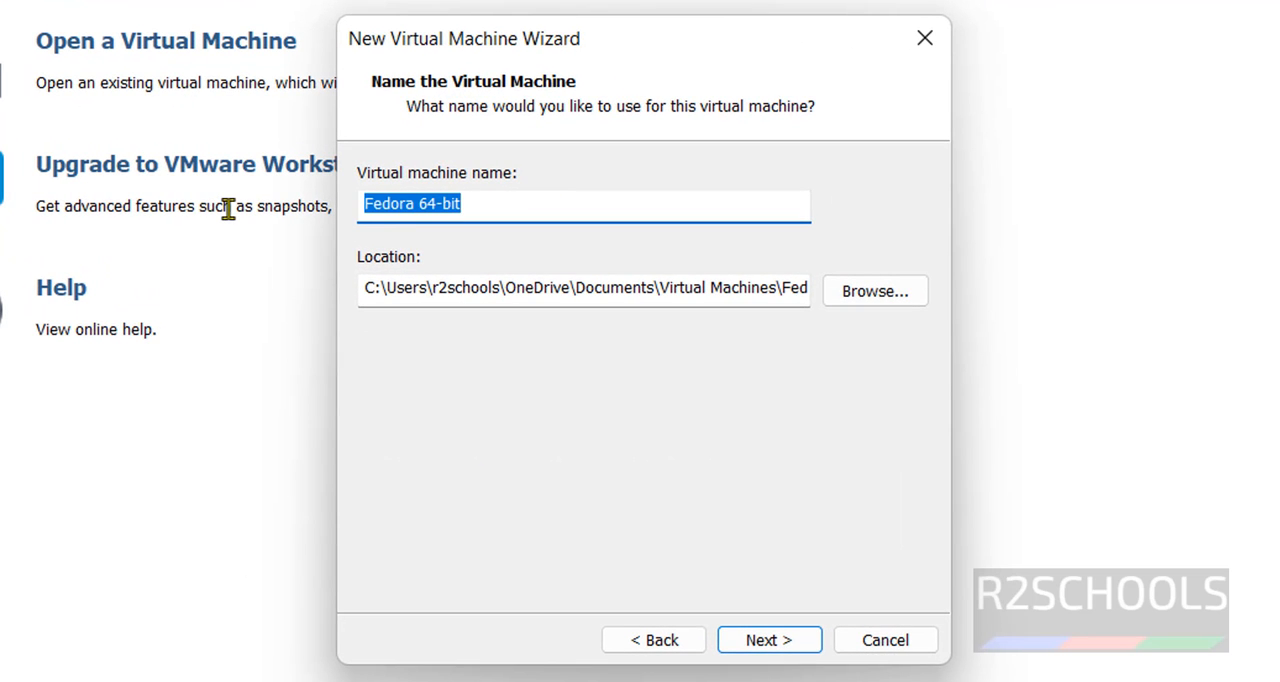
{"action": "key", "text": "BackSpace"}
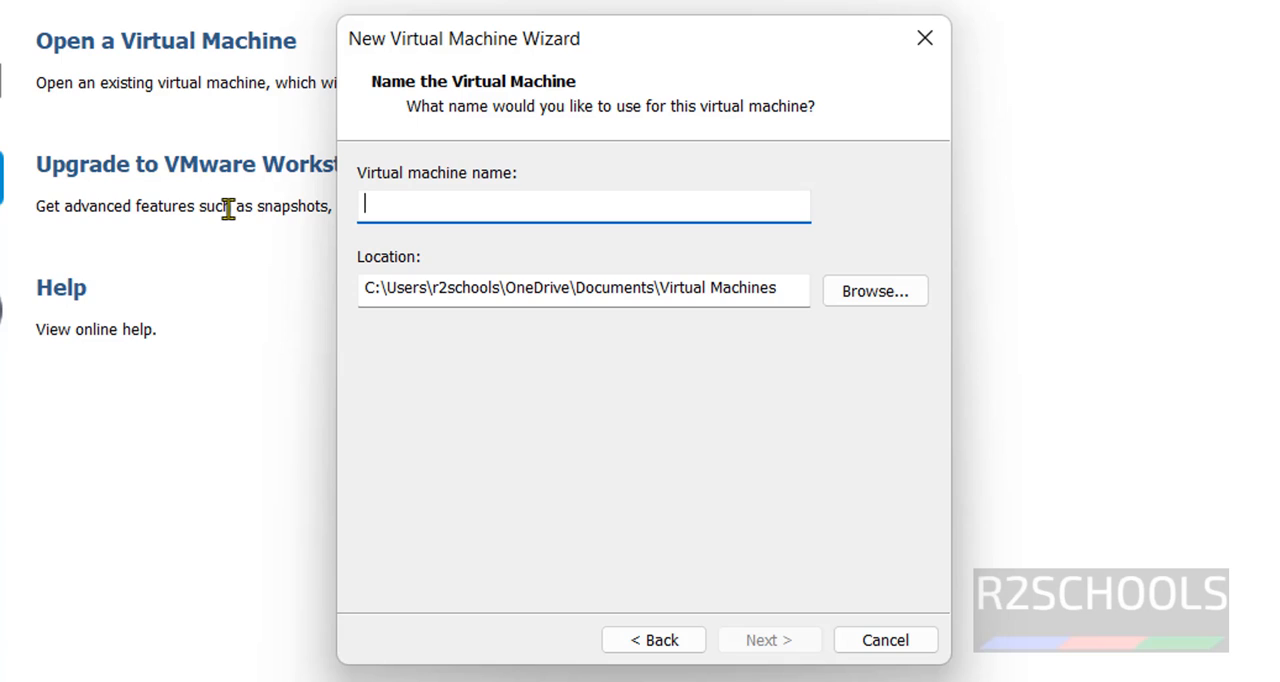
{"action": "type", "text": "F"}
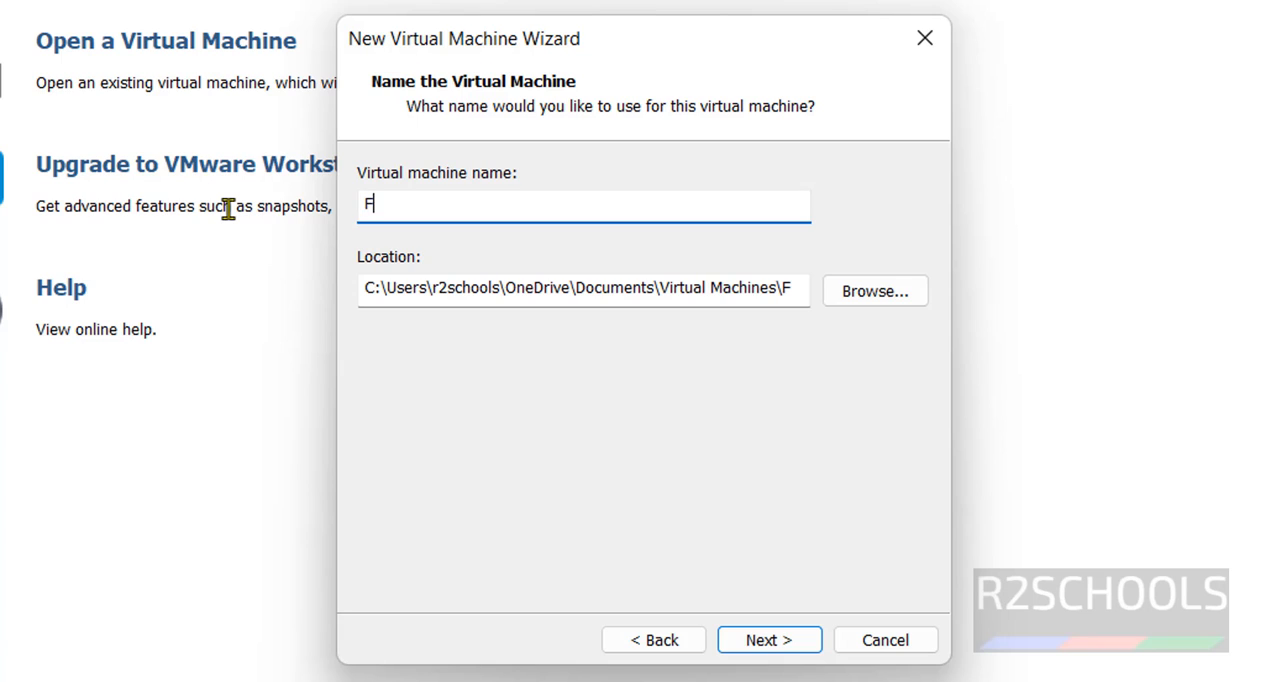
{"action": "type", "text": "WS39"}
Browse for the virtual machine's location and create a new folder named FSW39 on the One Touch (E:) drive
{"action": "left_click", "coordinate": [877, 292]}
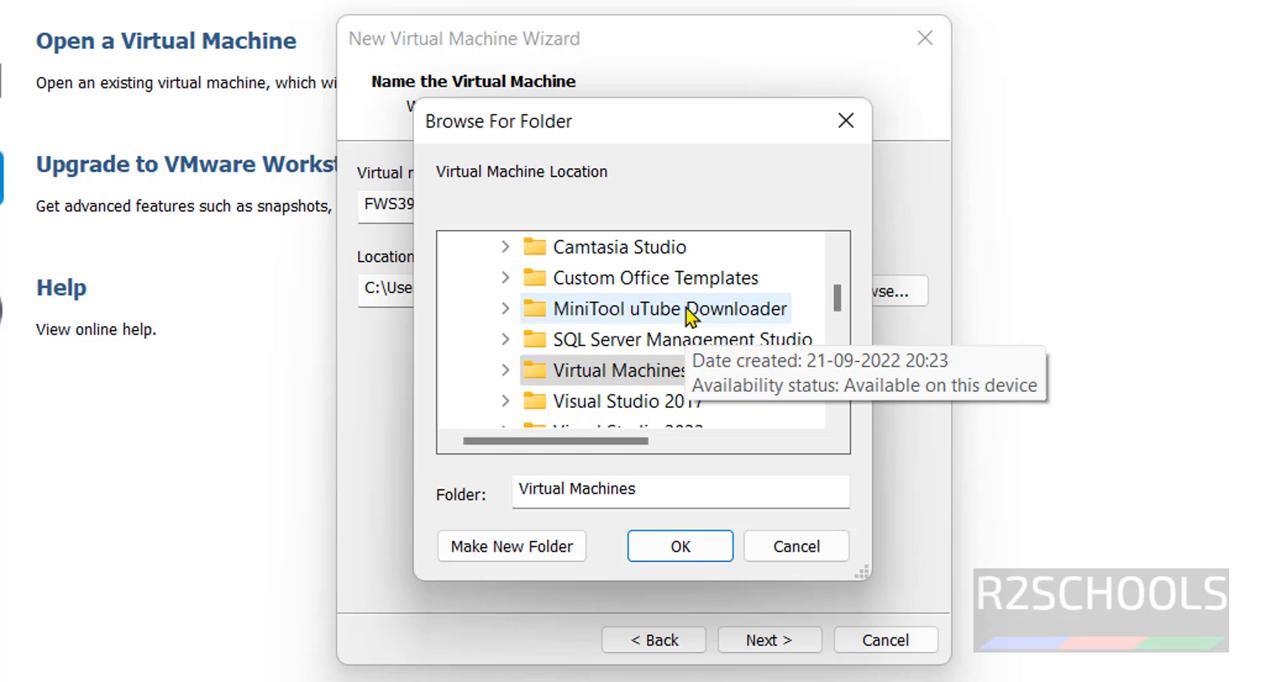
{"action": "scroll", "coordinate": [686, 318], "scroll_direction": "up", "scroll_amount": 2}
{"action": "left_click", "coordinate": [484, 313]}
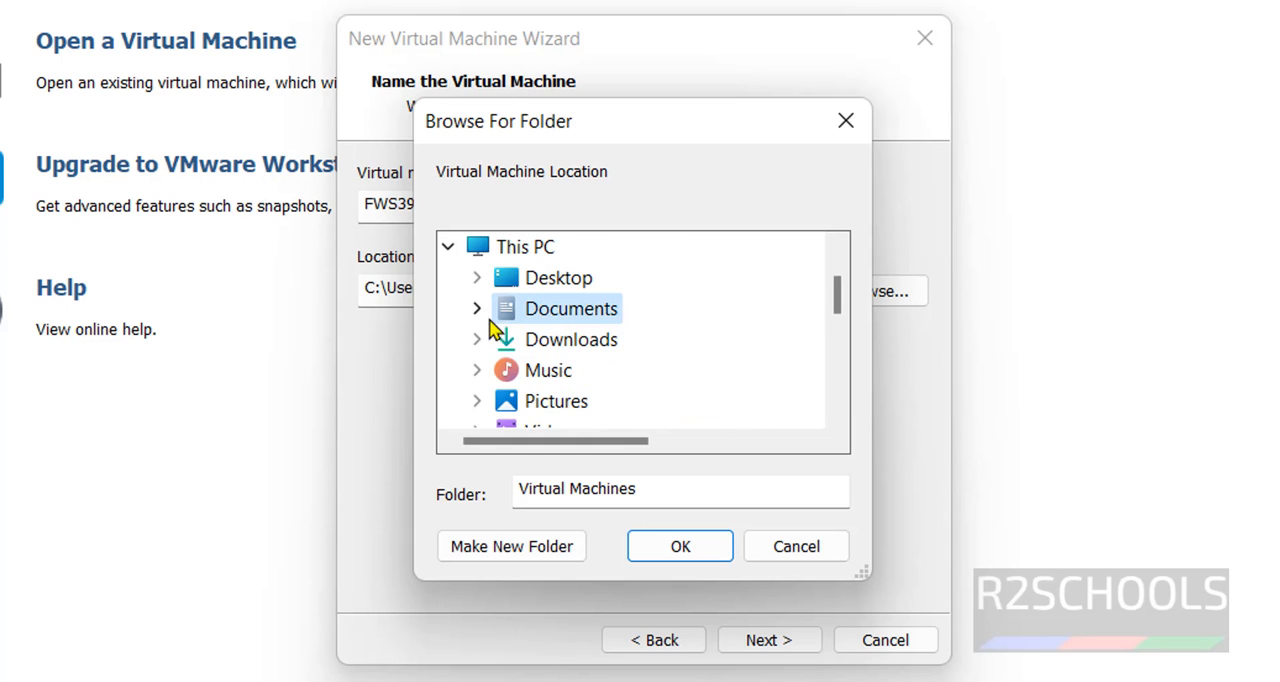
{"action": "scroll", "coordinate": [520, 386], "scroll_direction": "down", "scroll_amount": 2}
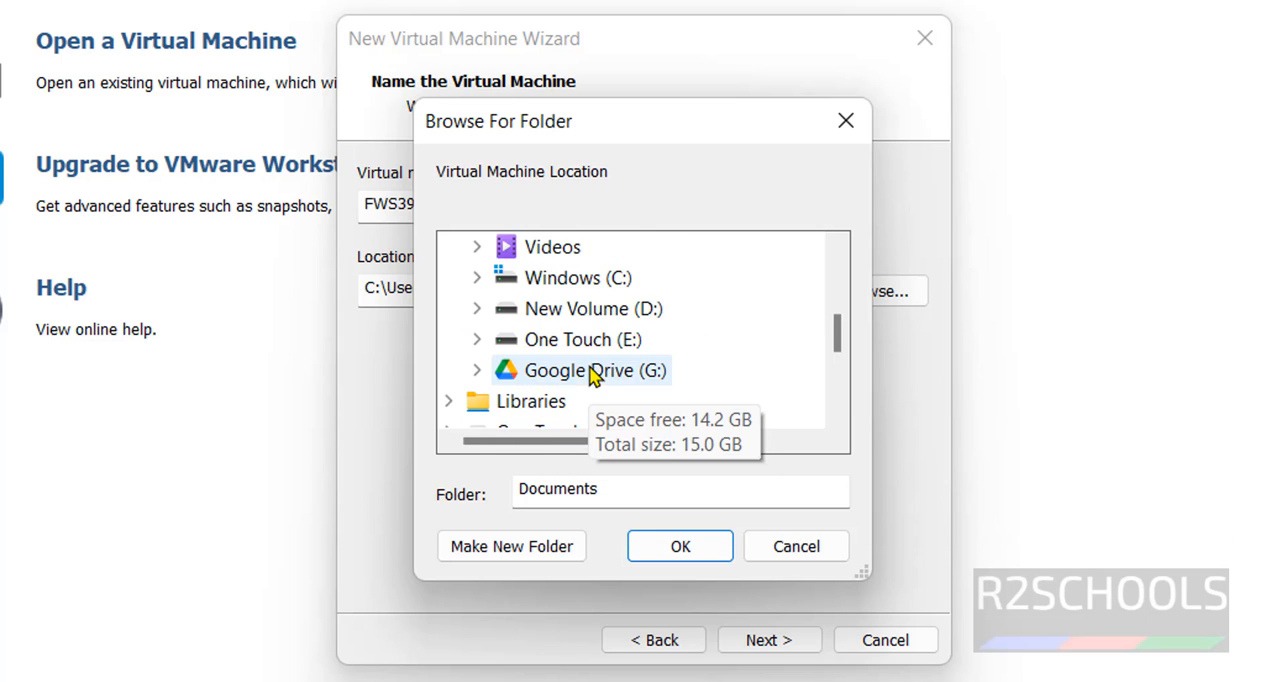
{"action": "double_click", "coordinate": [618, 338]}
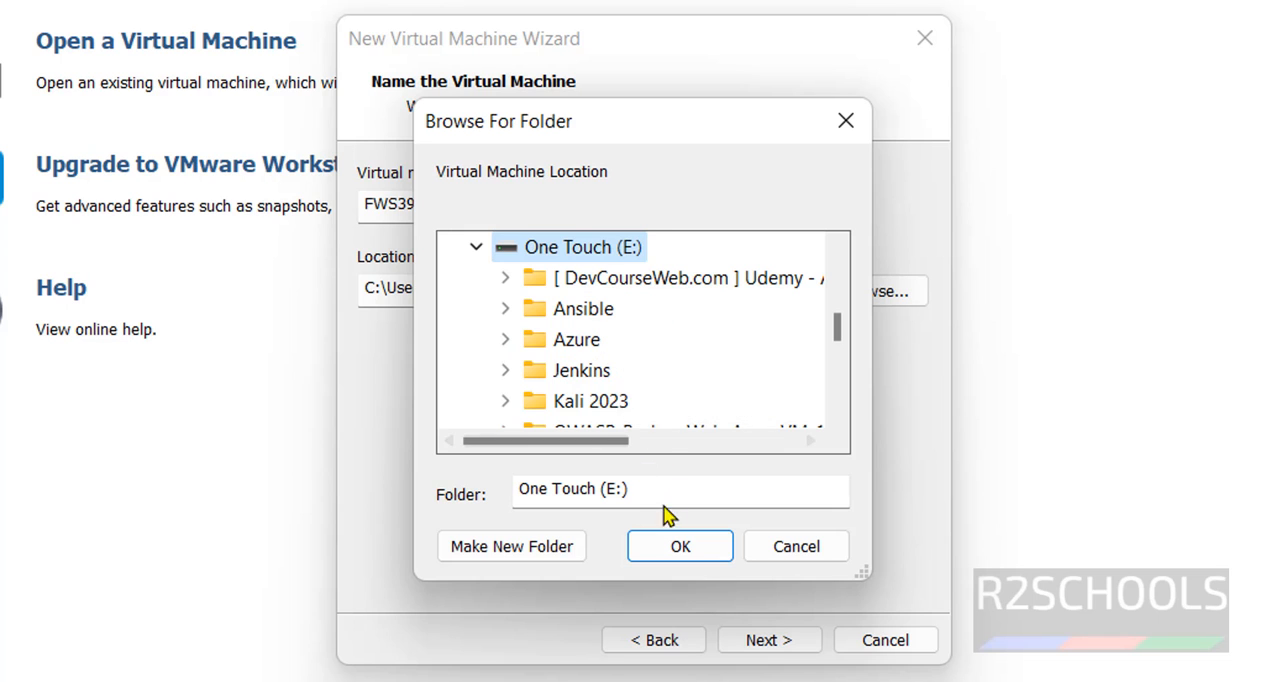
{"action": "left_click", "coordinate": [551, 550]}
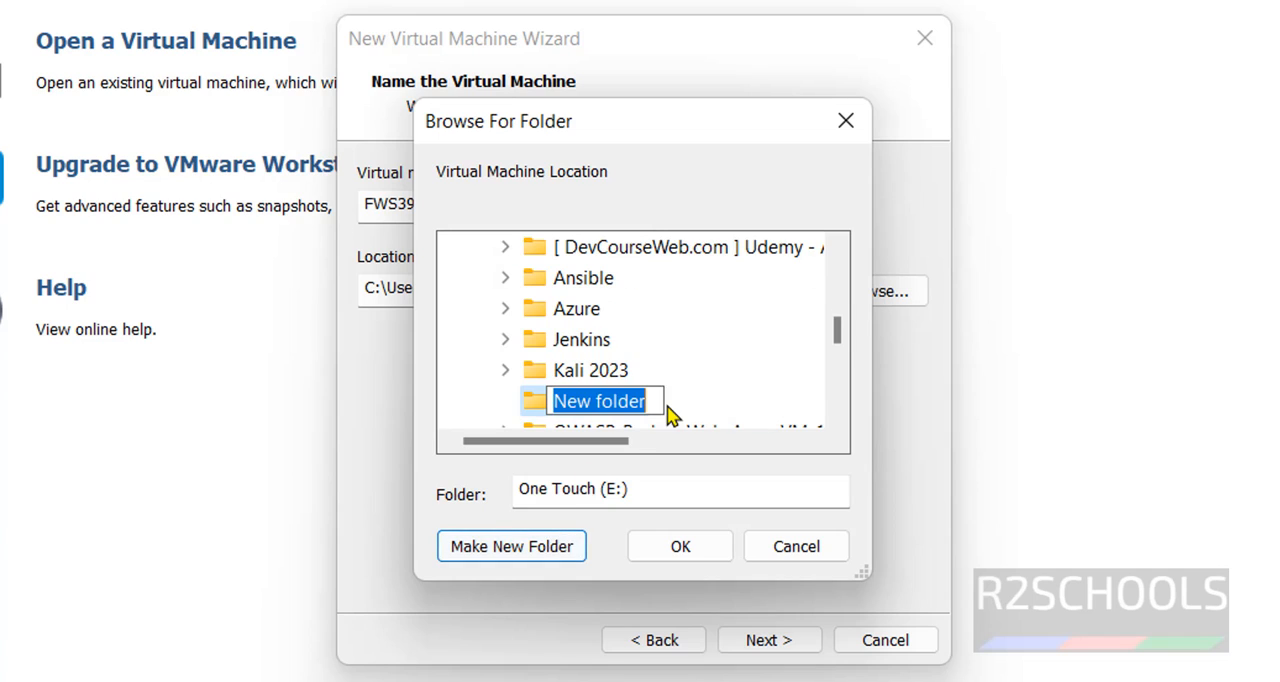
{"action": "type", "text": "FSW"}
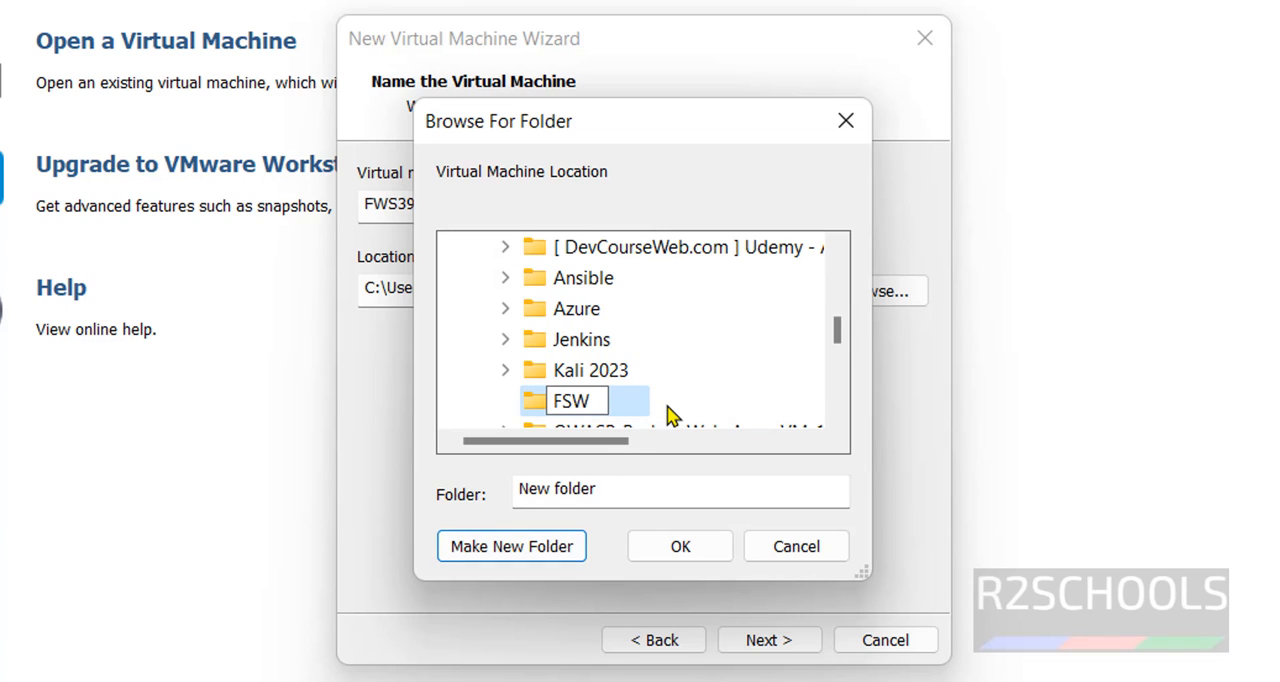
{"action": "type", "text": "39"}
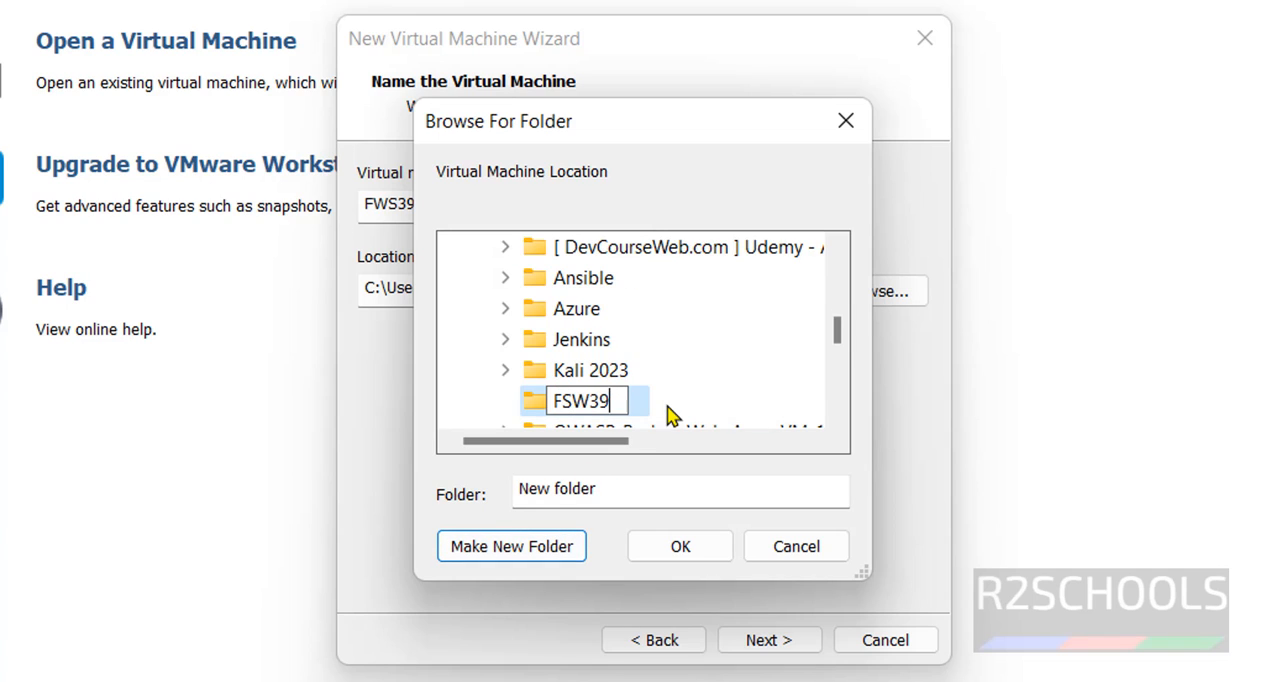
{"action": "key", "text": "Return"}
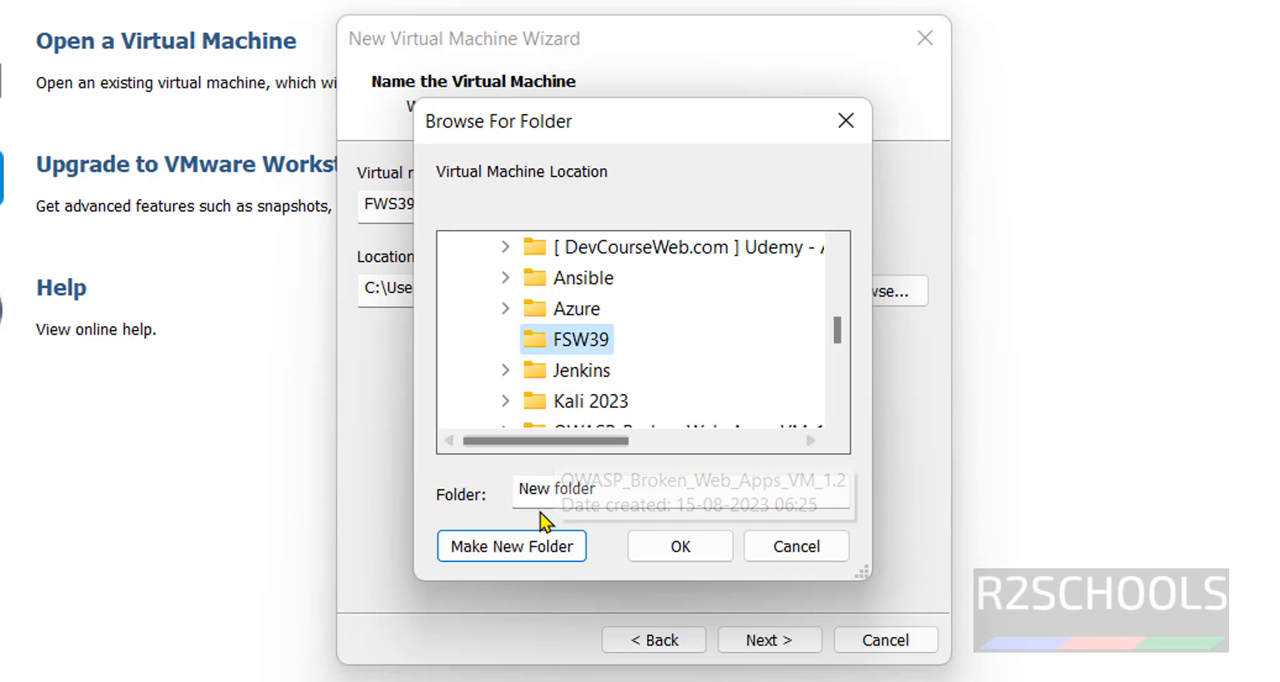
Choose the FSW39 folder on drive E: as the virtual machine's location and accept the name and location
{"action": "double_click", "coordinate": [537, 310]}
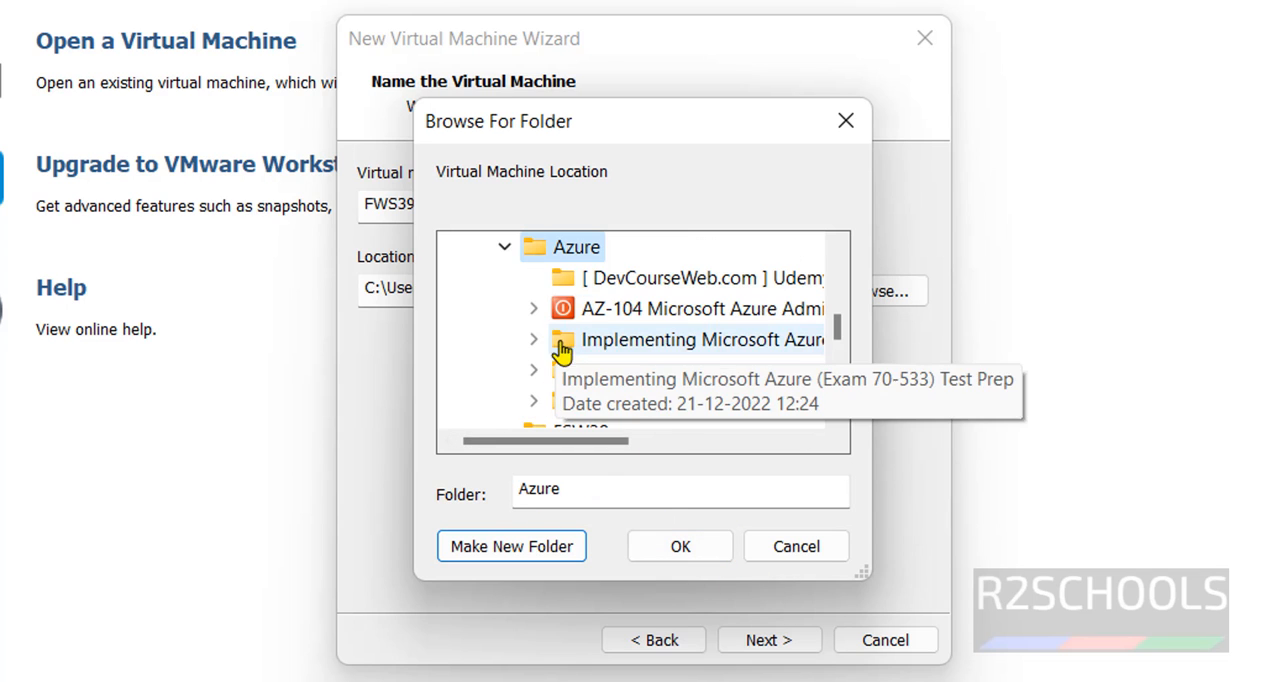
{"action": "left_click", "coordinate": [505, 247]}
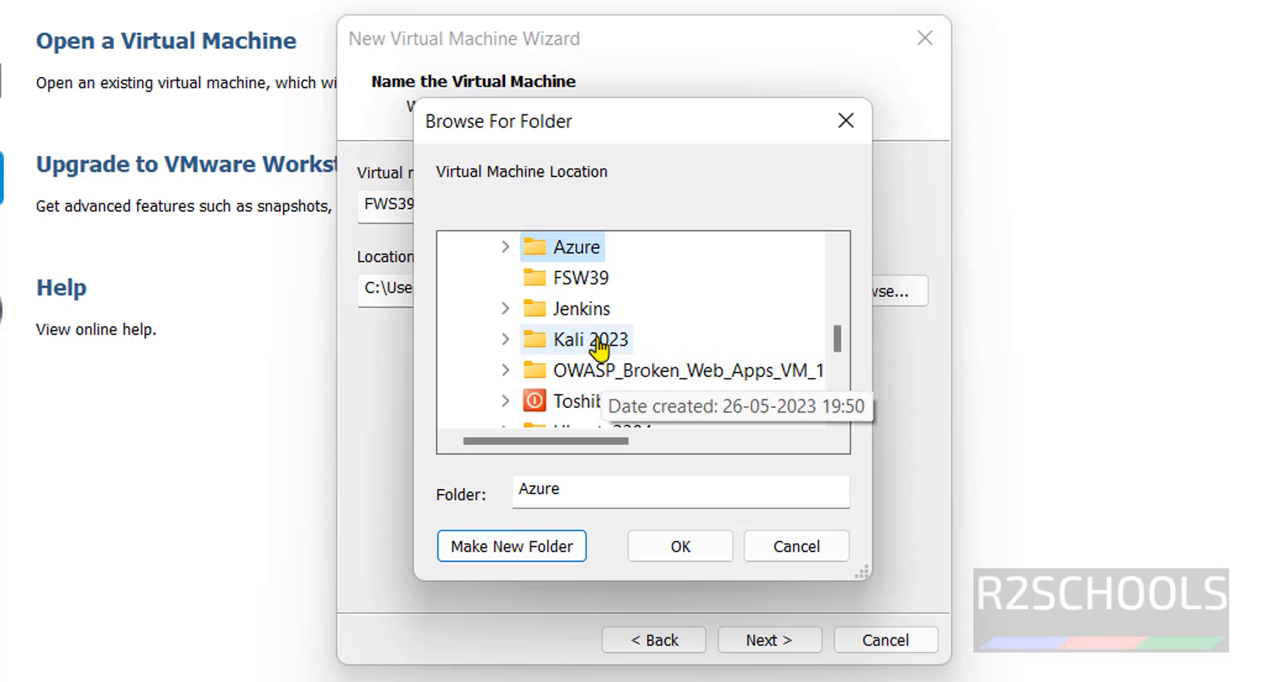
{"action": "left_click", "coordinate": [600, 278]}
{"action": "left_click", "coordinate": [672, 553]}
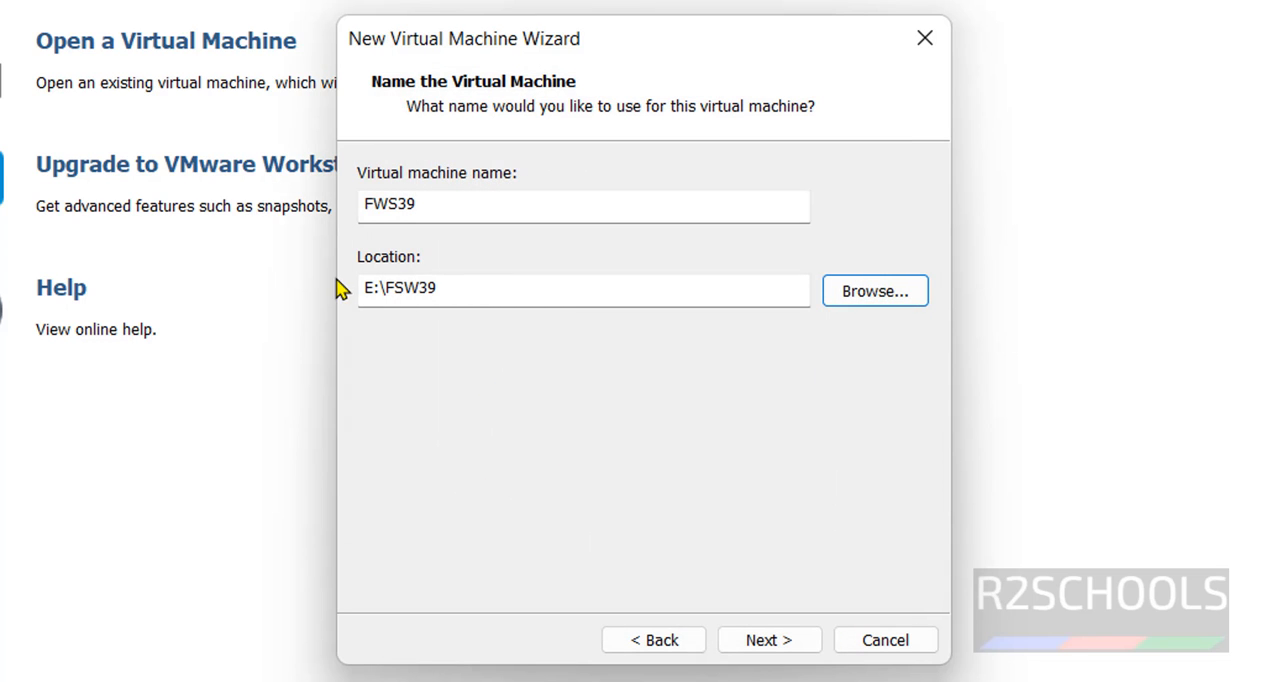
{"action": "left_click_drag", "start_coordinate": [480, 205], "coordinate": [334, 208]}
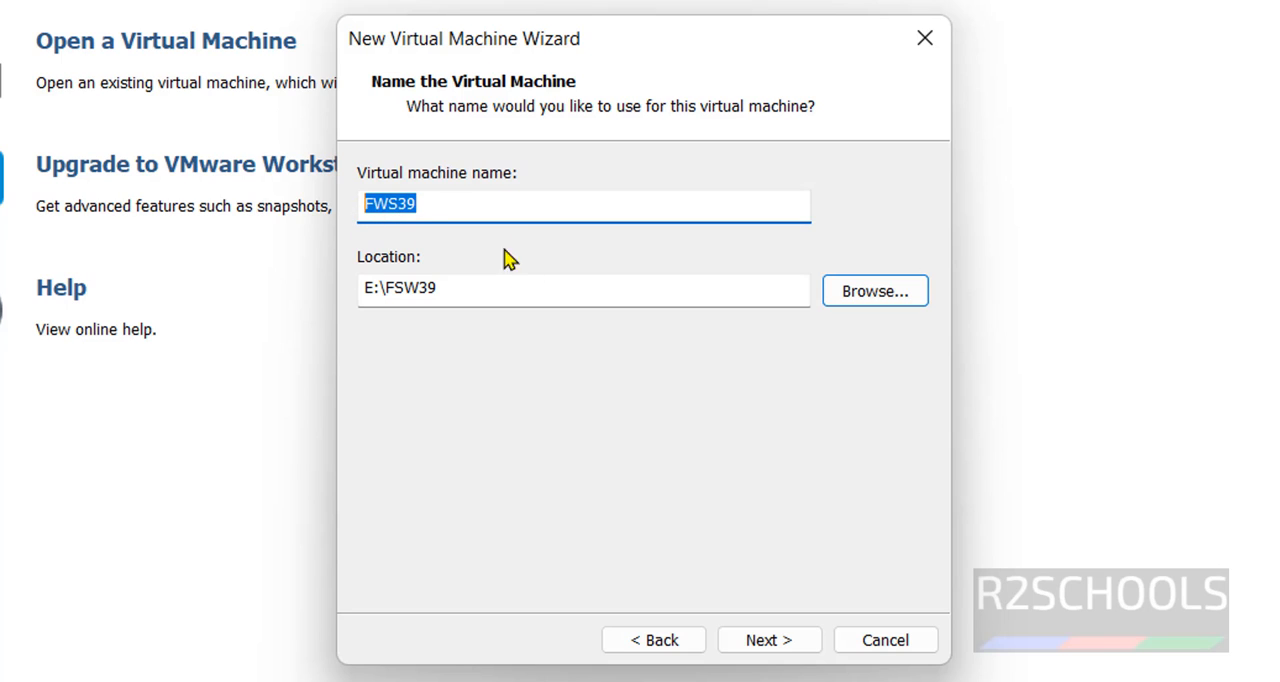
{"action": "left_click_drag", "start_coordinate": [503, 291], "coordinate": [356, 288]}
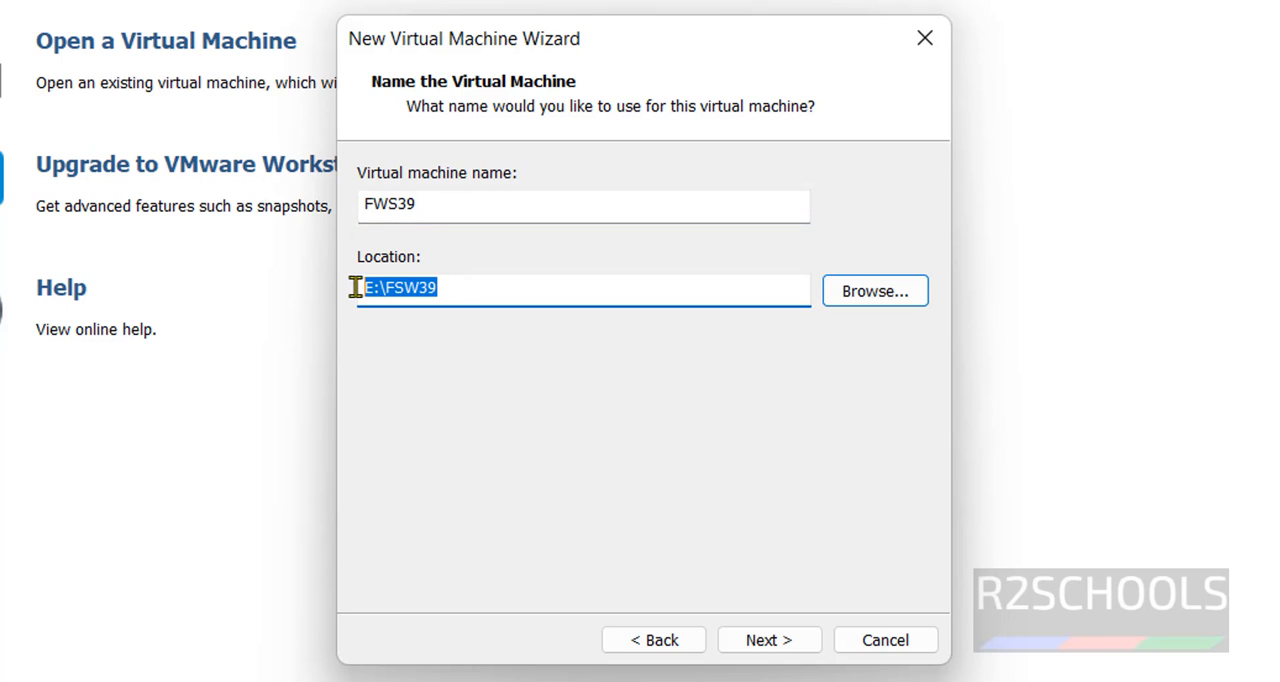
{"action": "left_click", "coordinate": [770, 645]}
Store the virtual disk as a single file and set its maximum size to 50 GB
{"action": "left_click", "coordinate": [466, 364]}
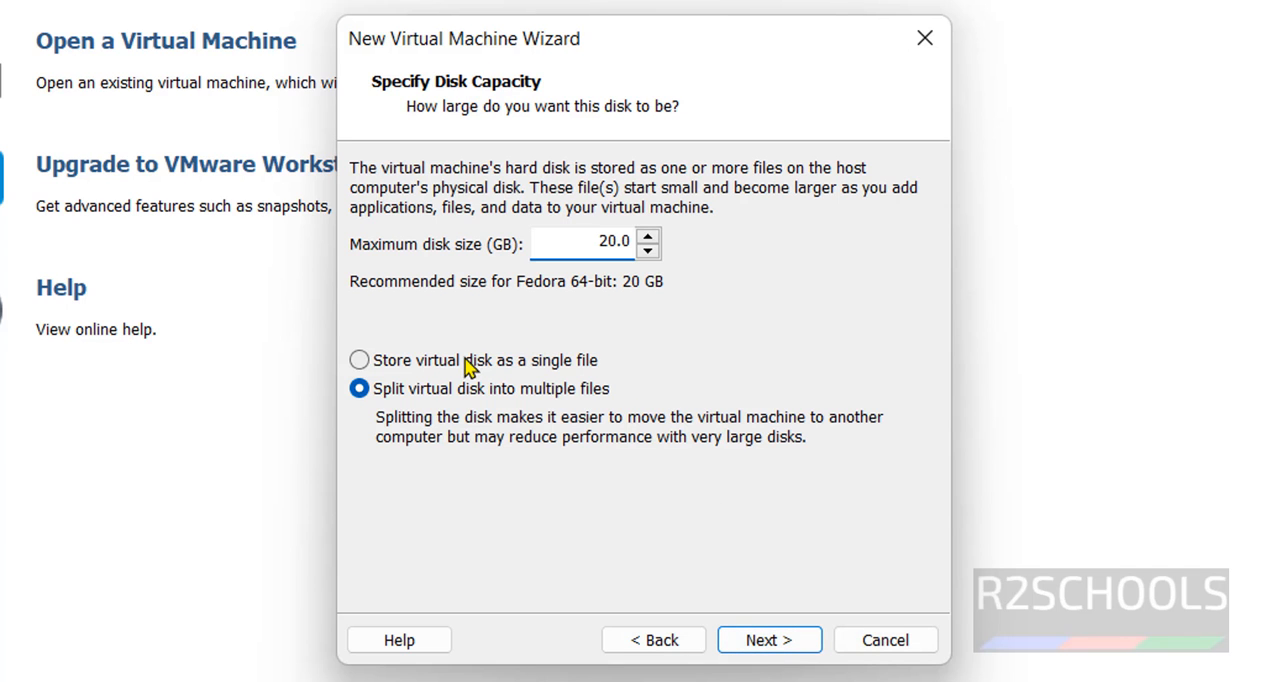
{"action": "double_click", "coordinate": [603, 243]}
{"action": "key", "text": "BackSpace"}
{"action": "left_click_drag", "start_coordinate": [604, 242], "coordinate": [618, 250]}
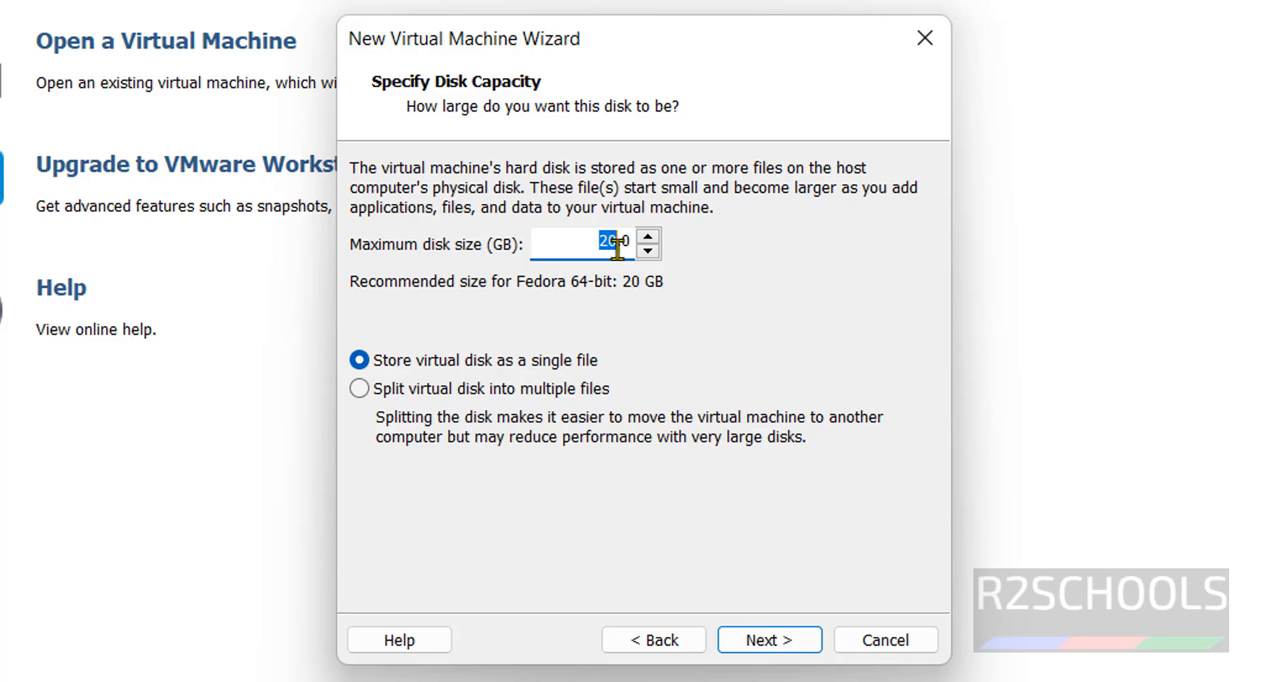
{"action": "type", "text": "50"}
{"action": "left_click", "coordinate": [781, 639]}
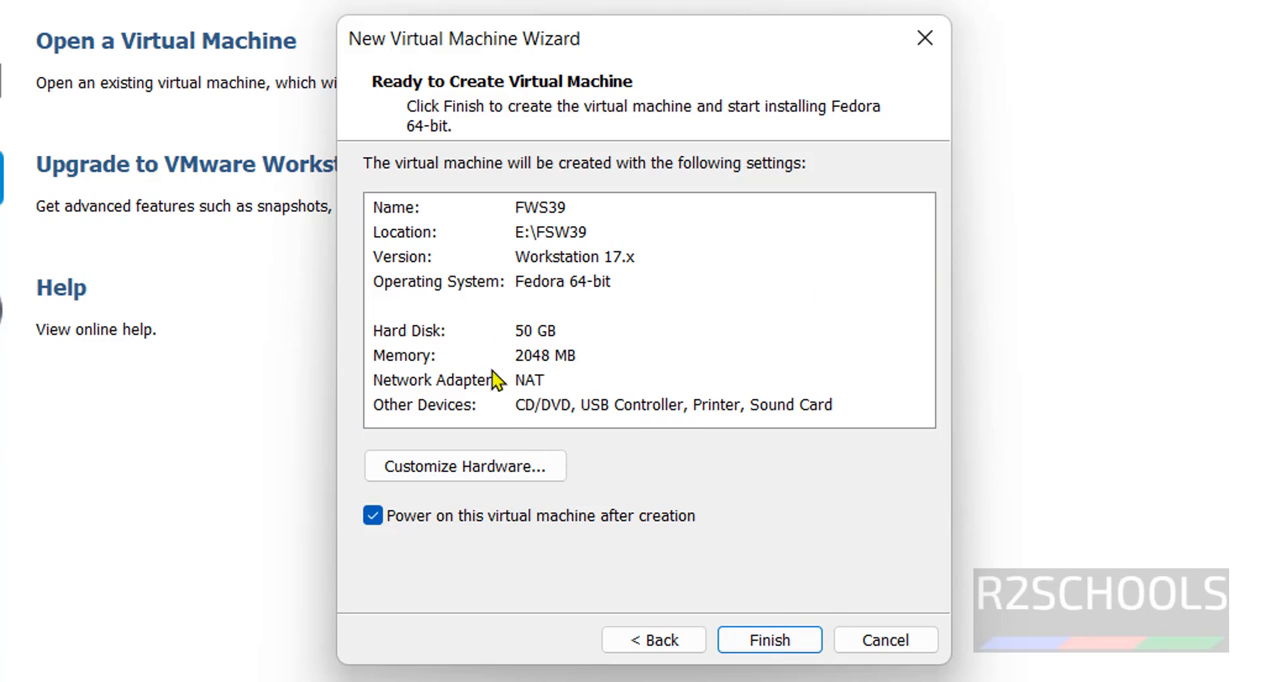
Set the virtual machine's memory to 4096 MB and finish creating it with power-on after creation enabled
{"action": "left_click", "coordinate": [481, 484]}
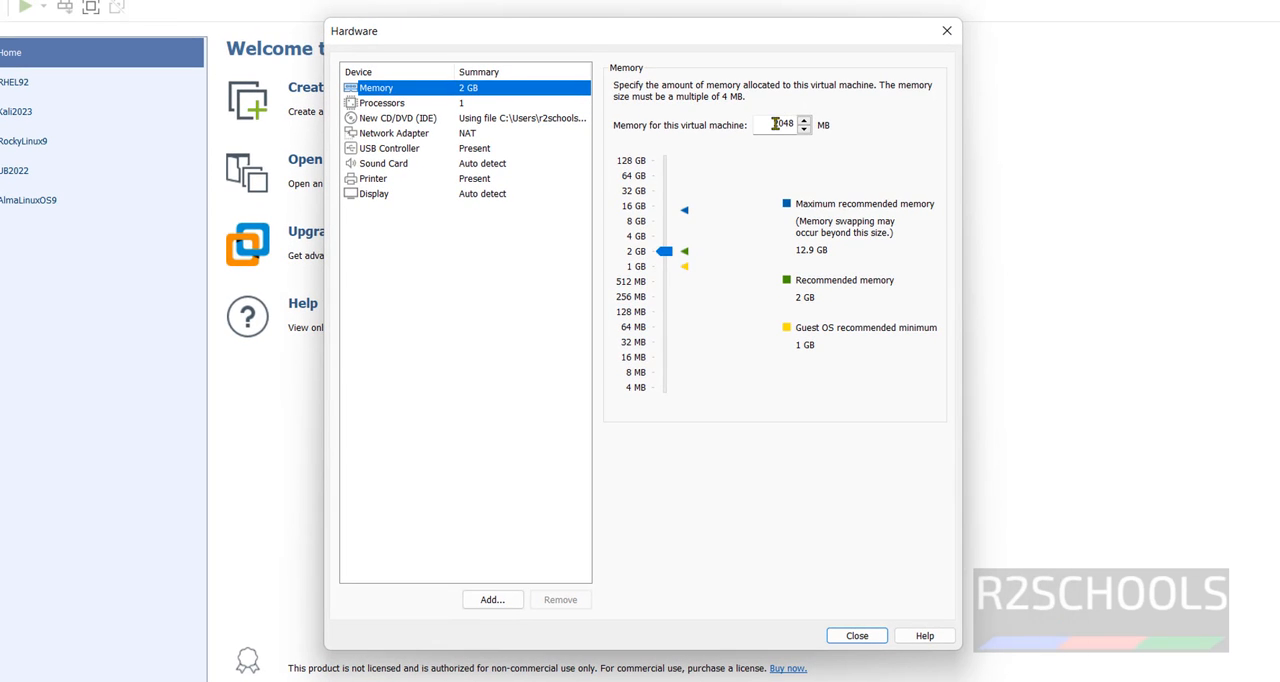
{"action": "double_click", "coordinate": [775, 123]}
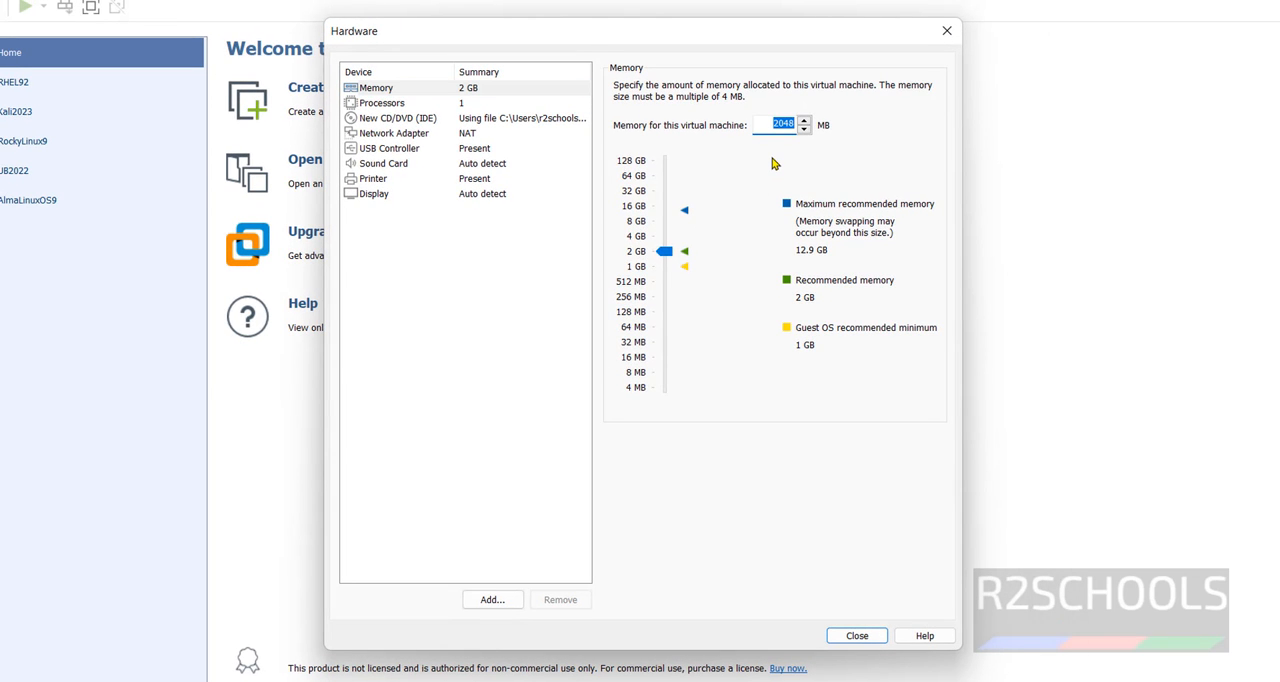
{"action": "type", "text": "4096"}
{"action": "left_click", "coordinate": [853, 633]}
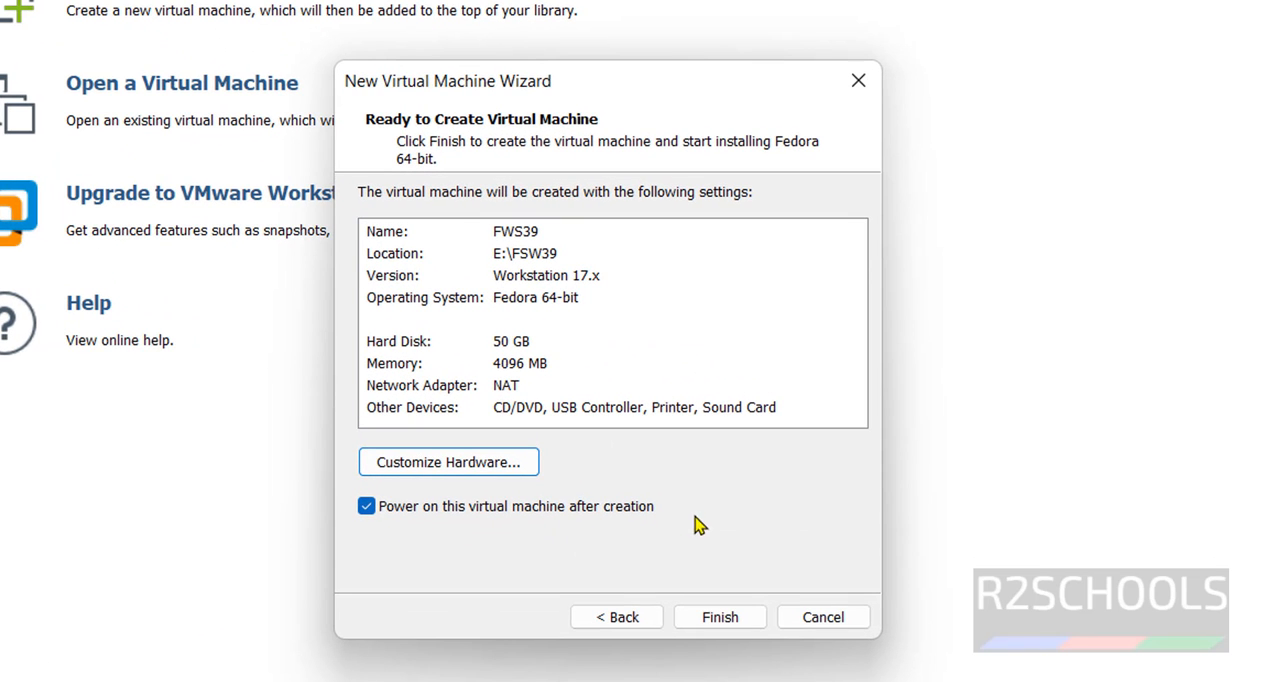
{"action": "left_click", "coordinate": [366, 507]}
{"action": "left_click", "coordinate": [706, 618]}
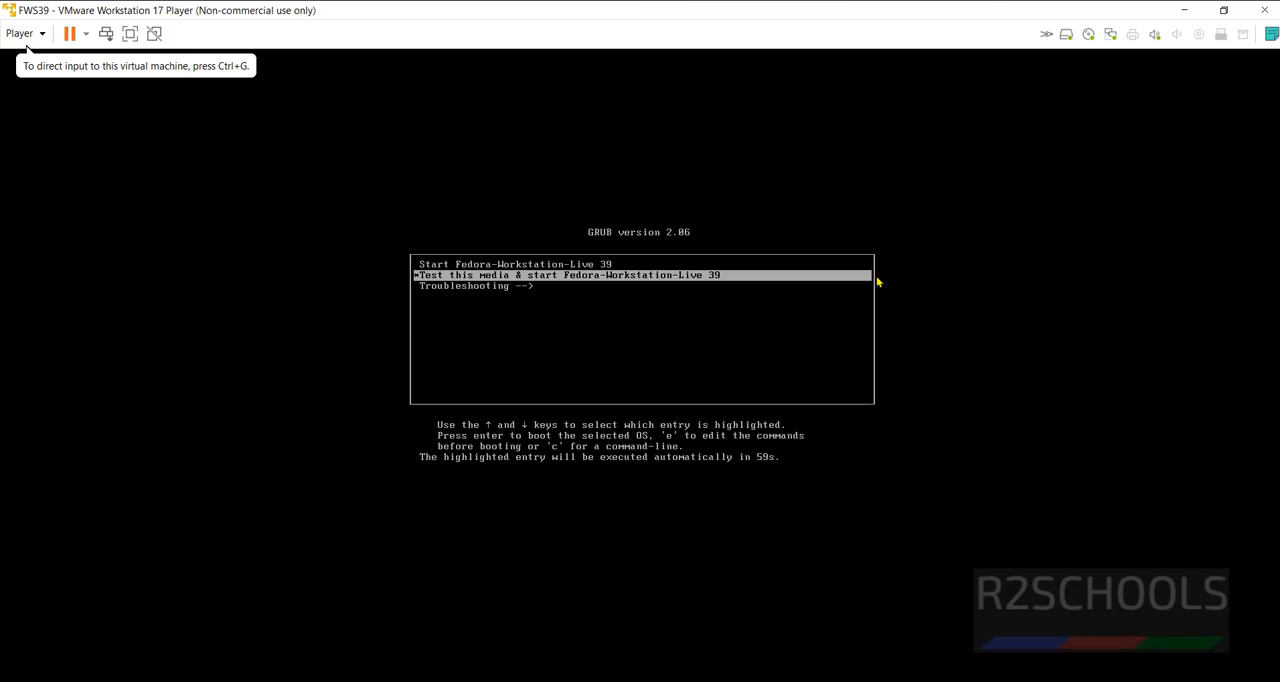
Boot the virtual machine with the GRUB entry Start Fedora-Workstation-Live 39
{"action": "left_click", "coordinate": [793, 310]}
{"action": "key", "text": "Up"}
{"action": "key", "text": "Down"}
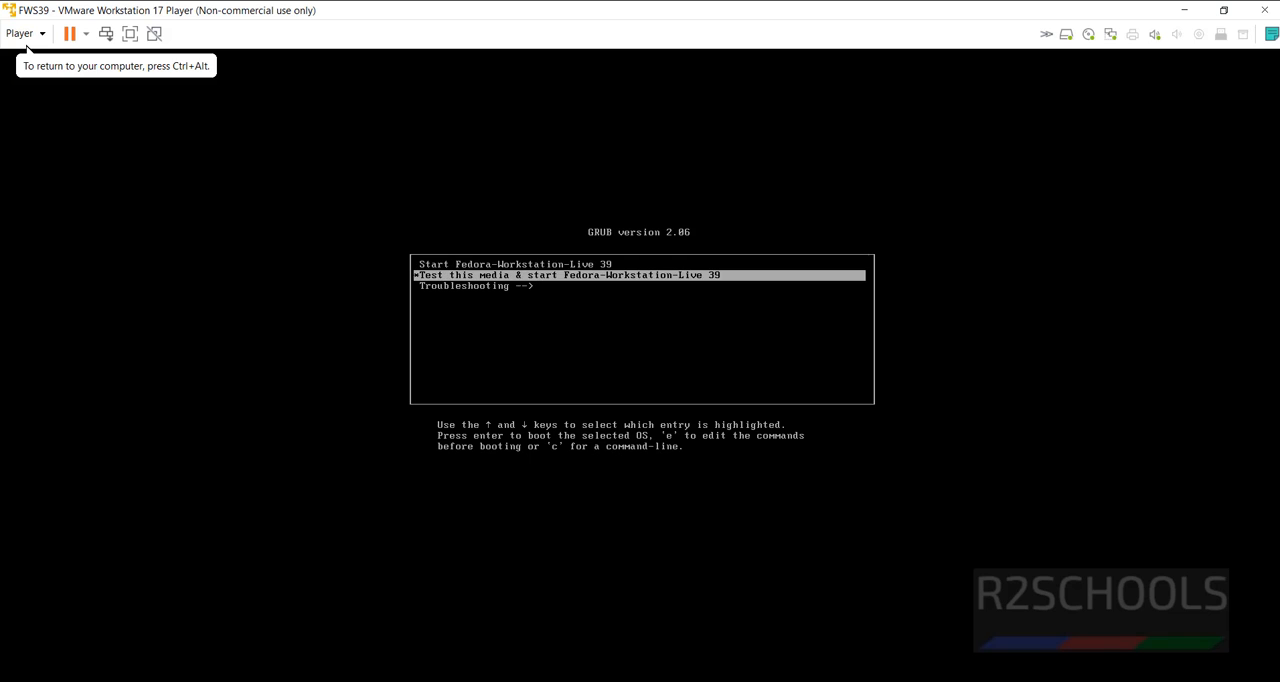
{"action": "key", "text": "Up"}
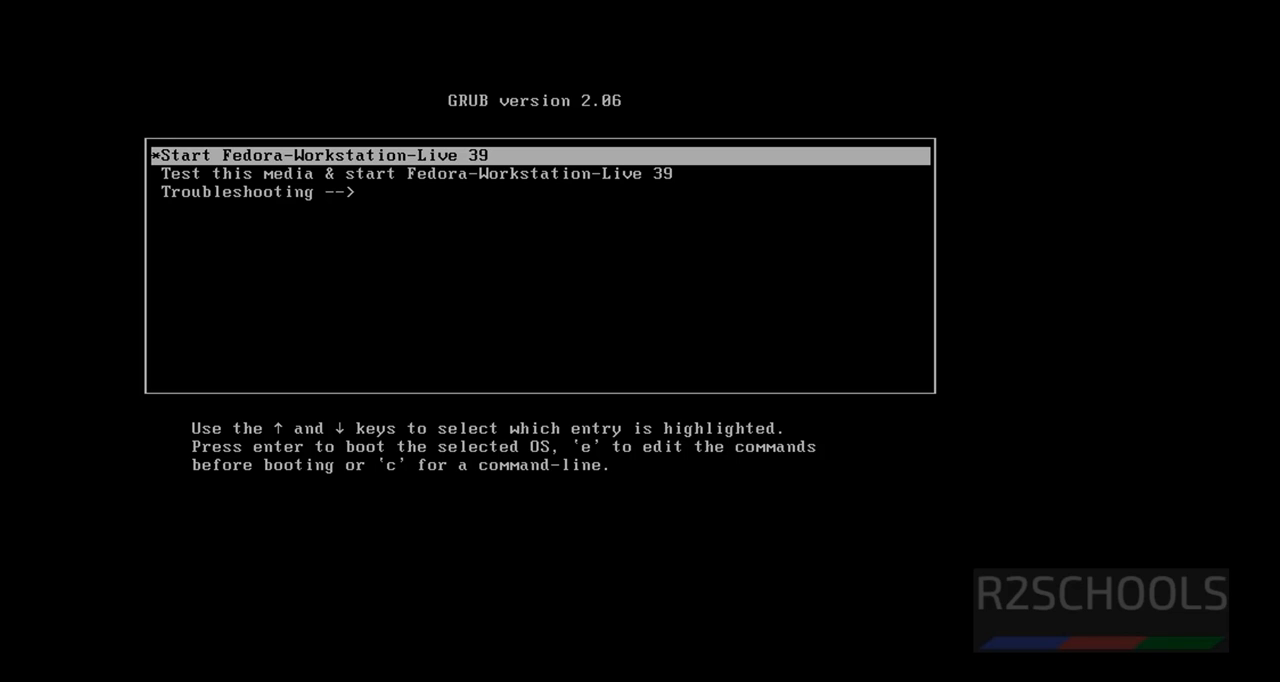
{"action": "key", "text": "Return"}
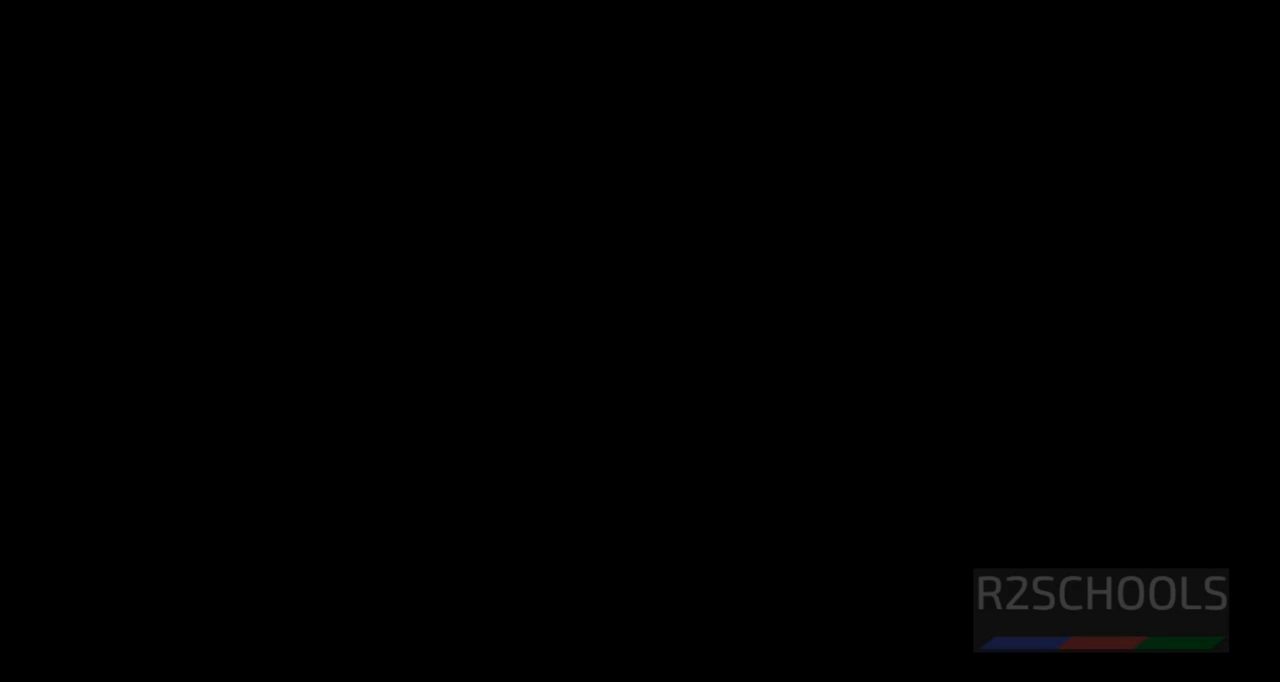
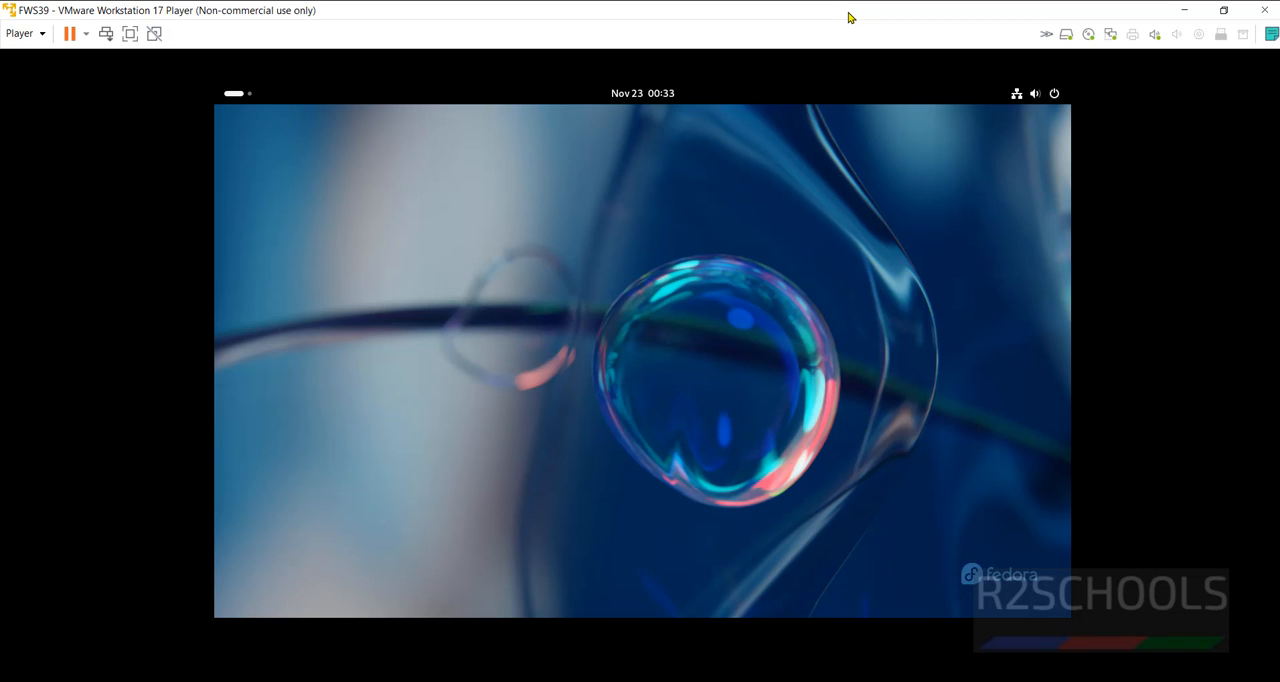
Refit the guest display to the maximized window and start the Fedora 39 installer in English (United States)
{"action": "double_click", "coordinate": [848, 20]}
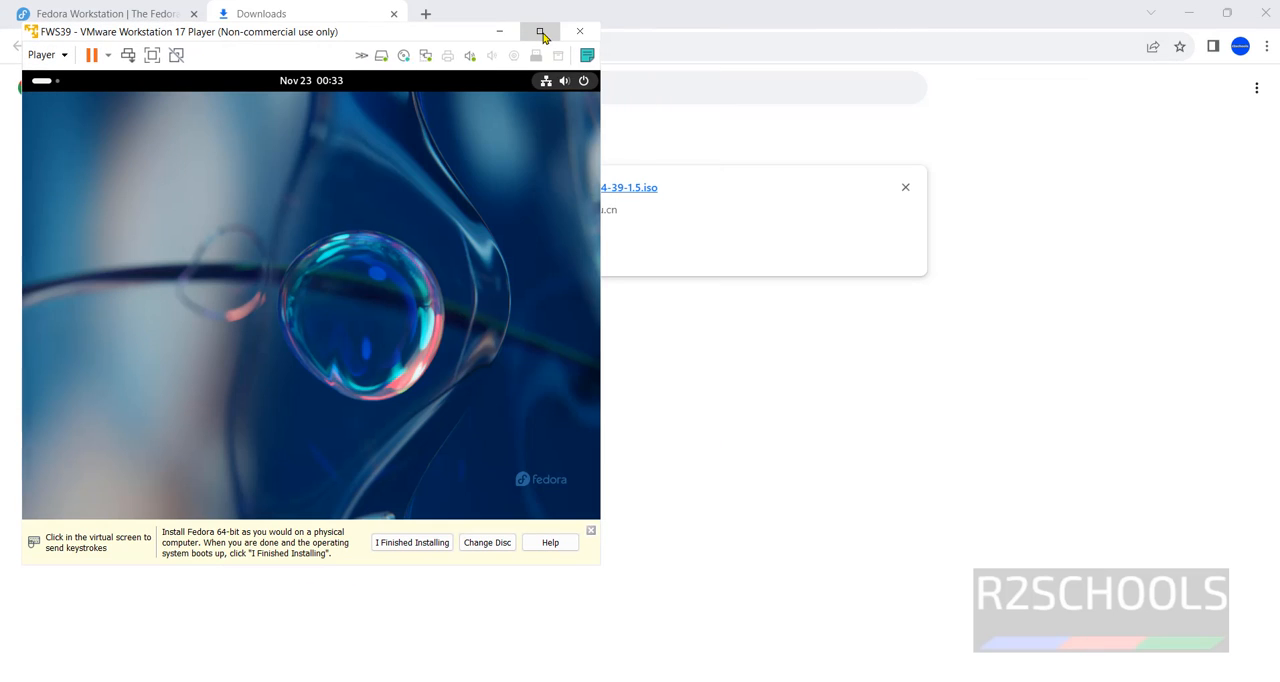
{"action": "left_click", "coordinate": [539, 31]}
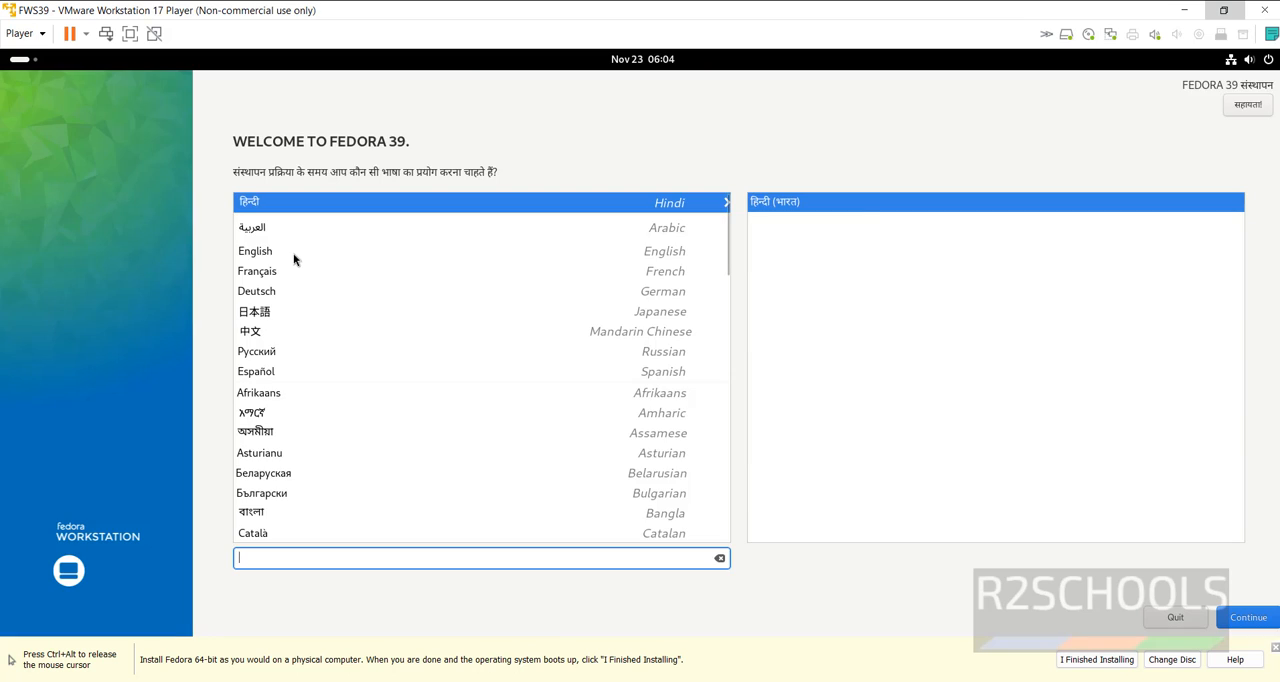
{"action": "left_click", "coordinate": [294, 252]}
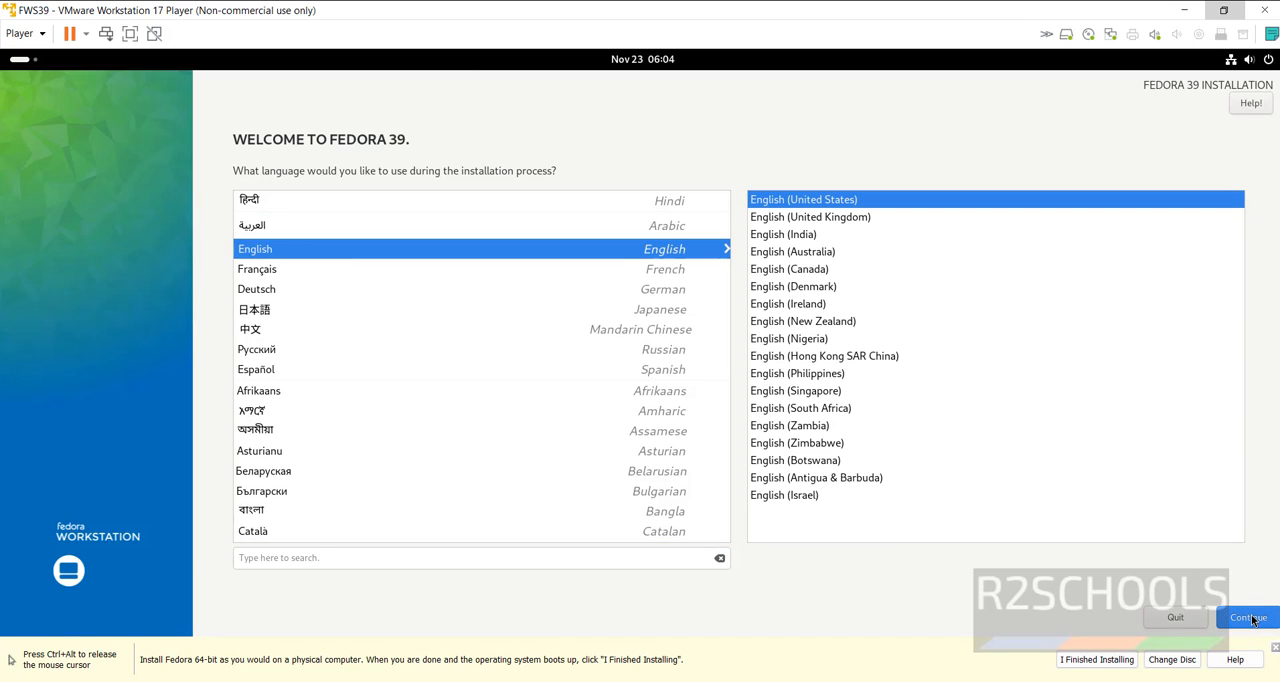
{"action": "left_click", "coordinate": [1251, 620]}
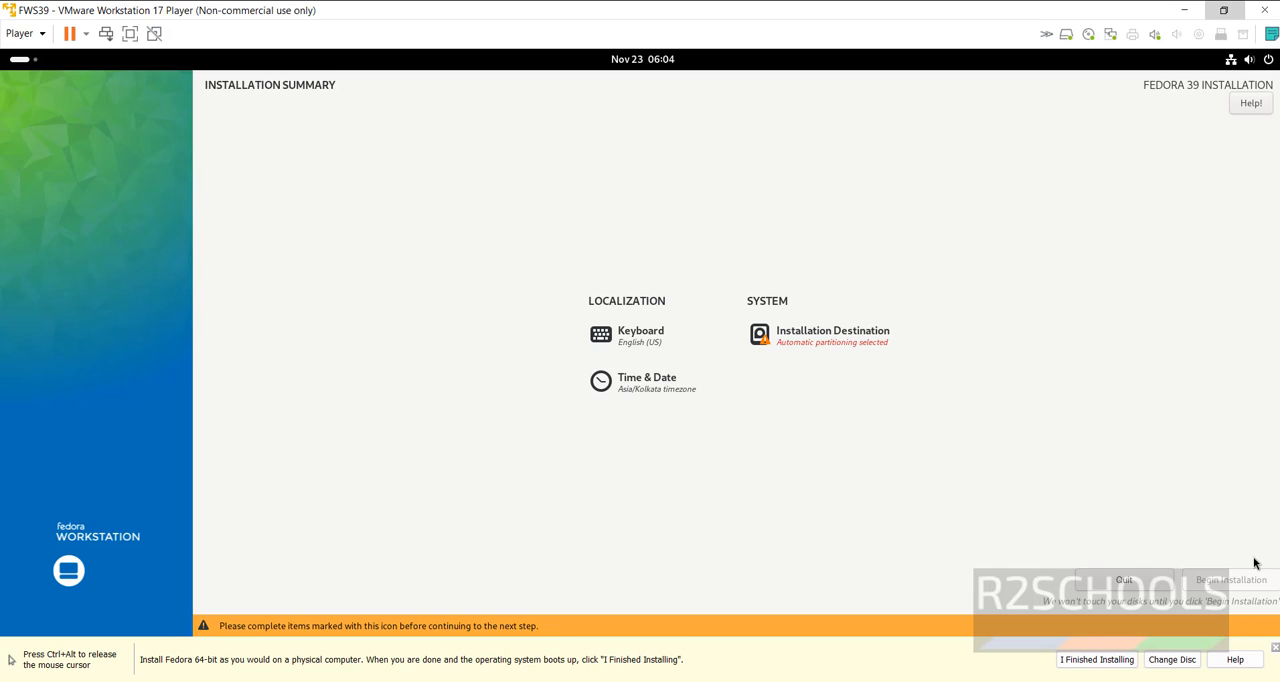
Accept the 50 GiB VMware Virtual NVMe Disk with automatic storage configuration as the installation destination
{"action": "left_click", "coordinate": [811, 344]}
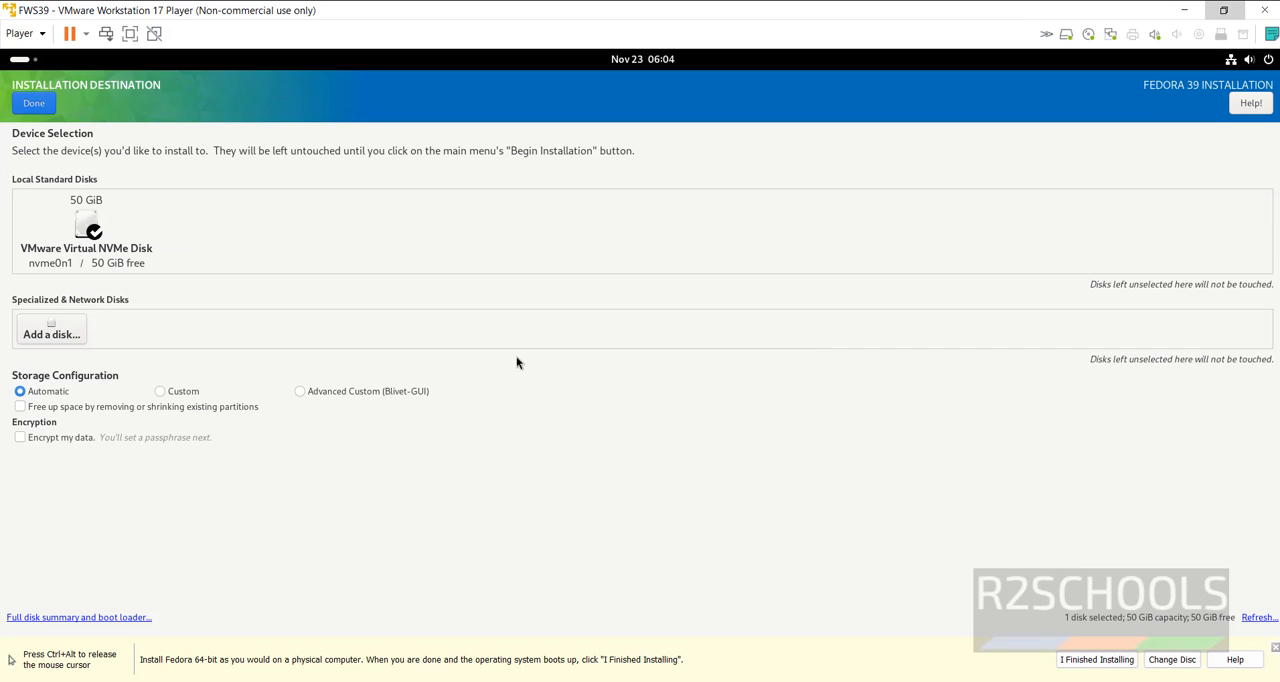
{"action": "left_click", "coordinate": [36, 108]}
{"action": "left_click", "coordinate": [38, 106]}
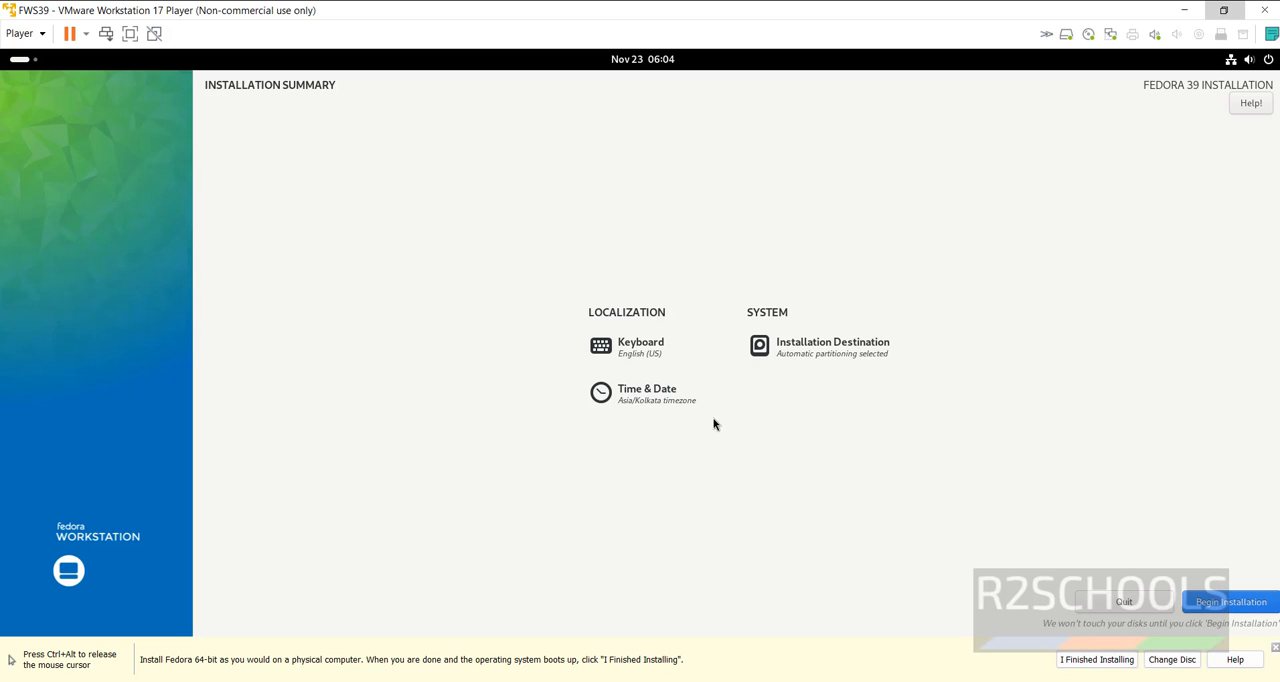
Try time zones in the Americas and Europe/London in the installer's Time & Date settings
{"action": "left_click", "coordinate": [650, 402]}
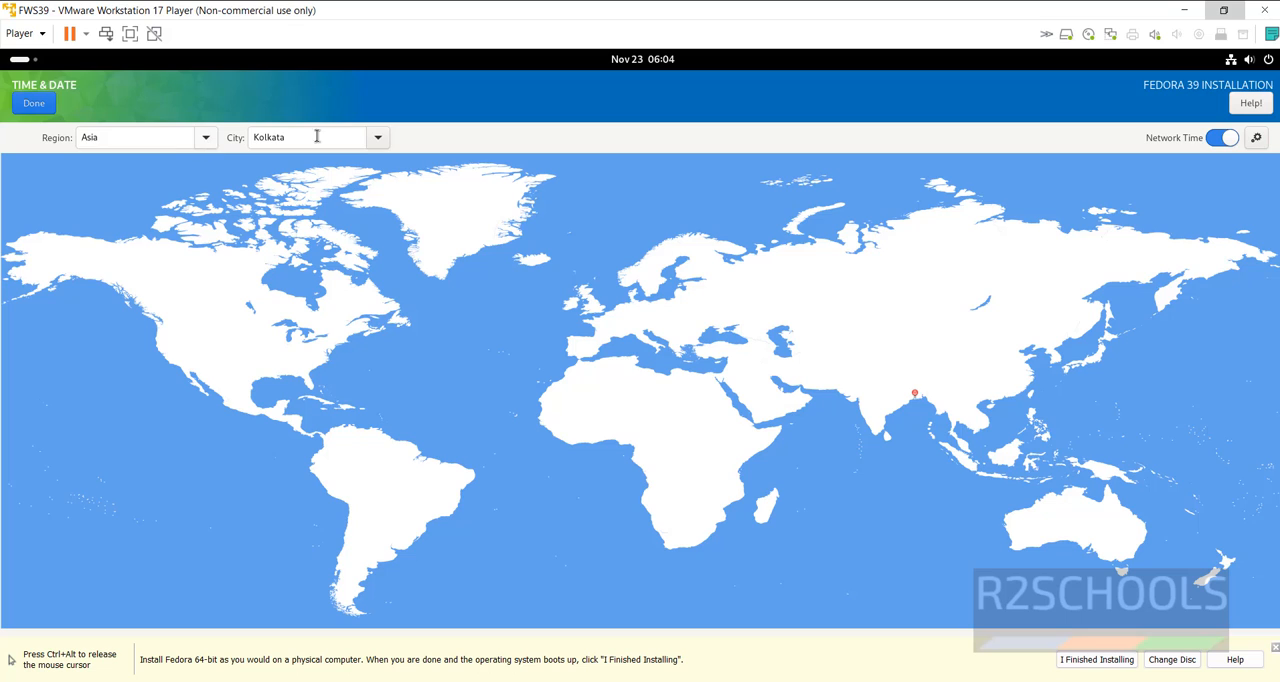
{"action": "left_click", "coordinate": [379, 139]}
{"action": "left_click", "coordinate": [206, 137]}
{"action": "left_click", "coordinate": [207, 138]}
{"action": "left_click", "coordinate": [210, 141]}
{"action": "left_click", "coordinate": [208, 346]}
{"action": "left_click", "coordinate": [288, 357]}
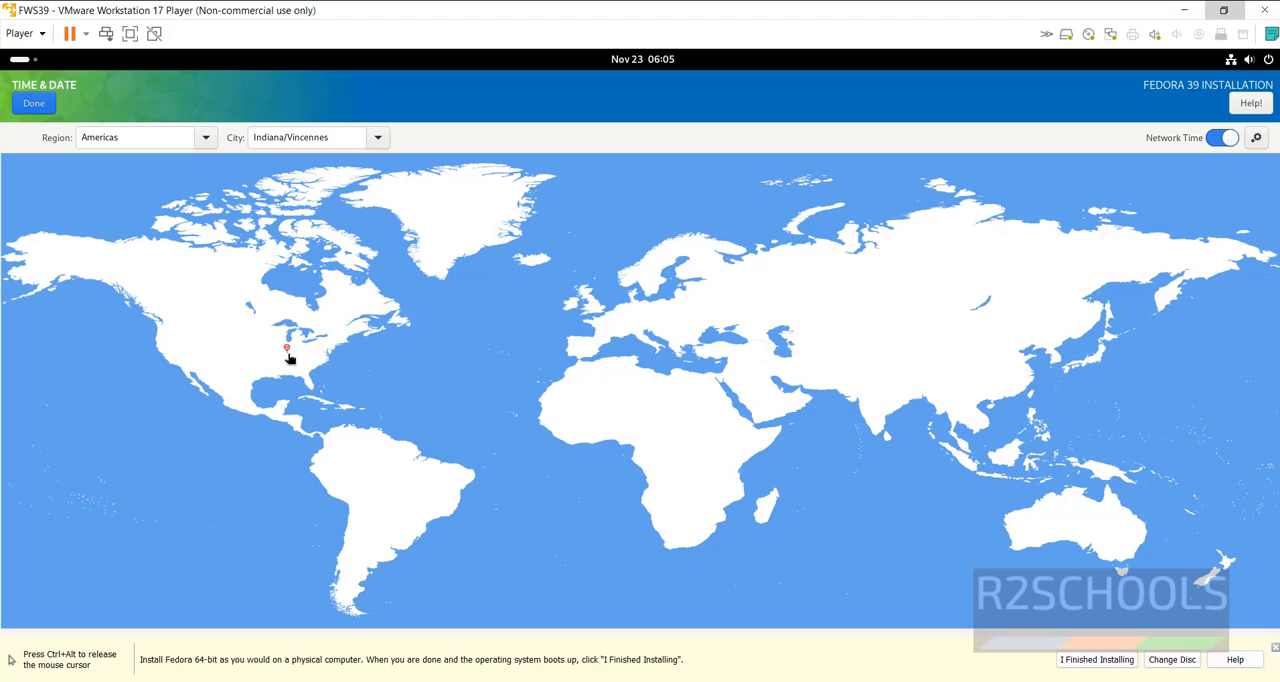
{"action": "left_click", "coordinate": [232, 380]}
{"action": "left_click", "coordinate": [188, 349]}
{"action": "left_click", "coordinate": [588, 331]}
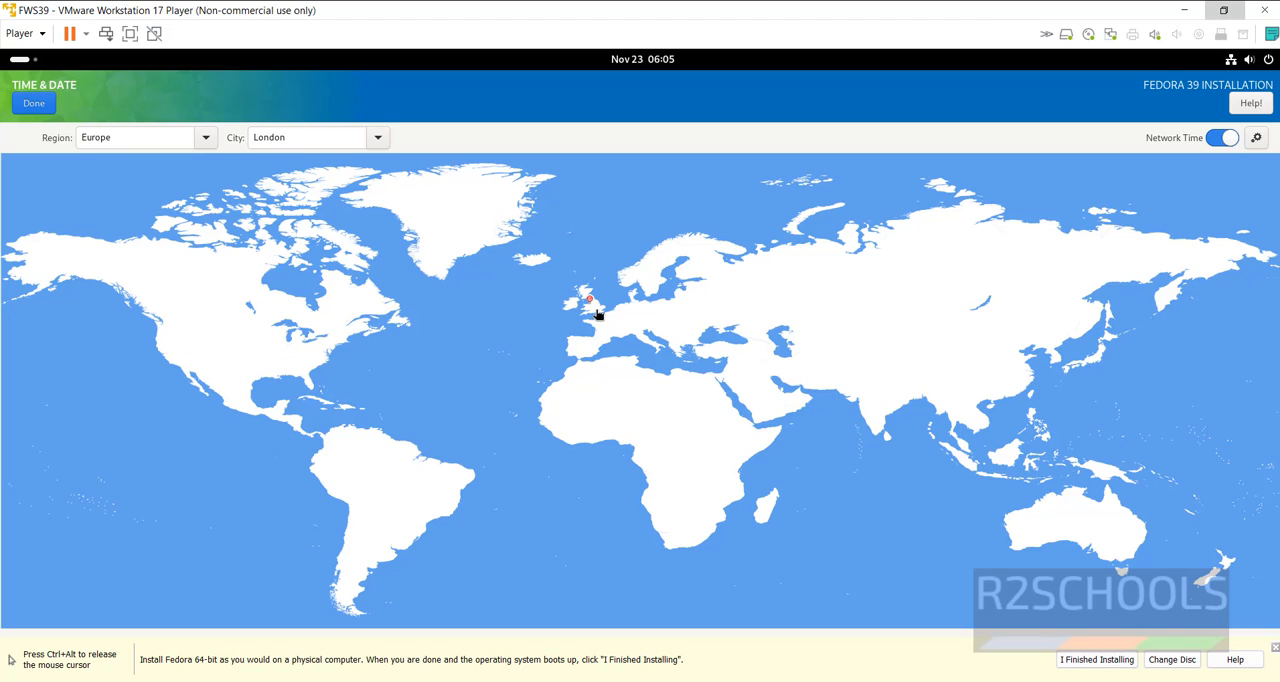
Choose the Asia/Kolkata time zone on the world map and keep English (US) as the keyboard layout
{"action": "left_click", "coordinate": [896, 402]}
{"action": "left_click", "coordinate": [34, 104]}
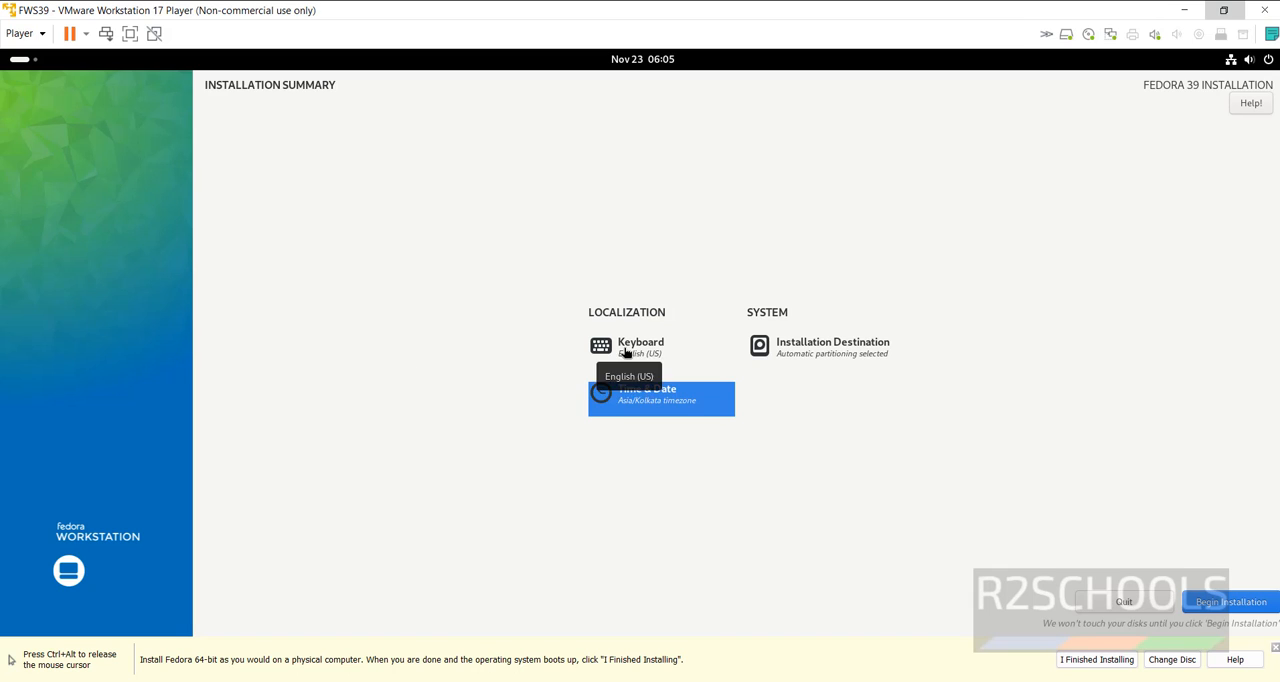
{"action": "left_click", "coordinate": [624, 353]}
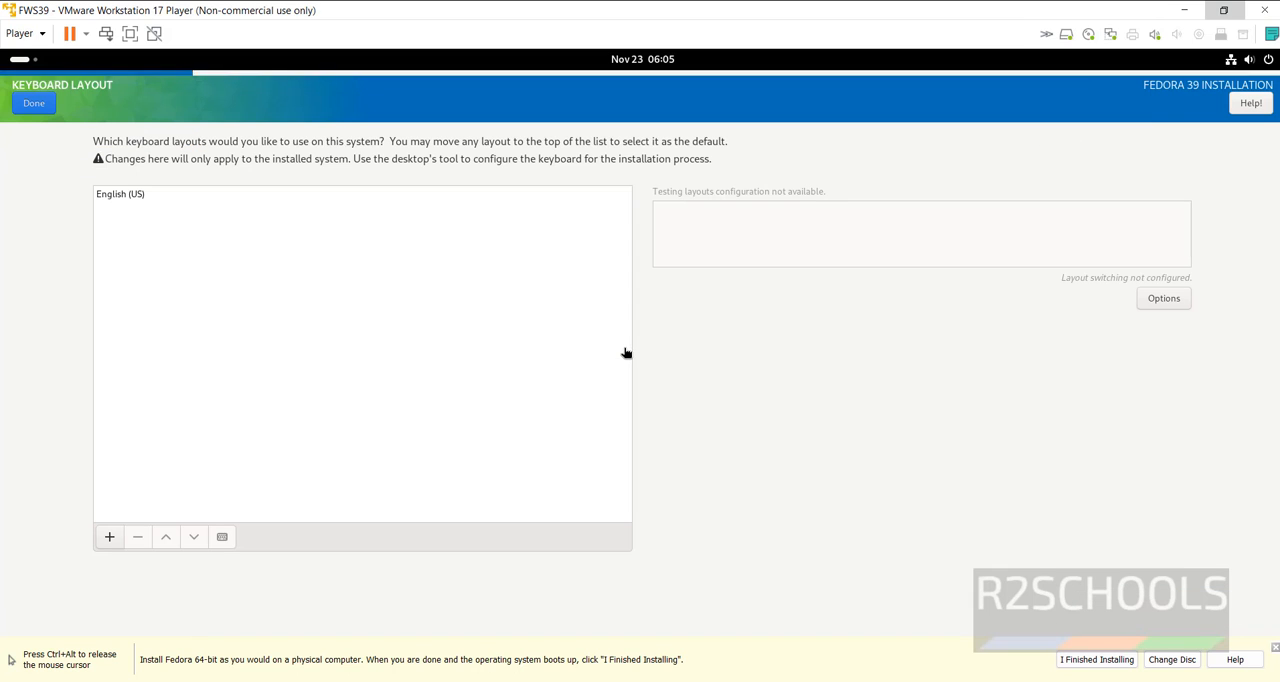
{"action": "left_click", "coordinate": [35, 106]}
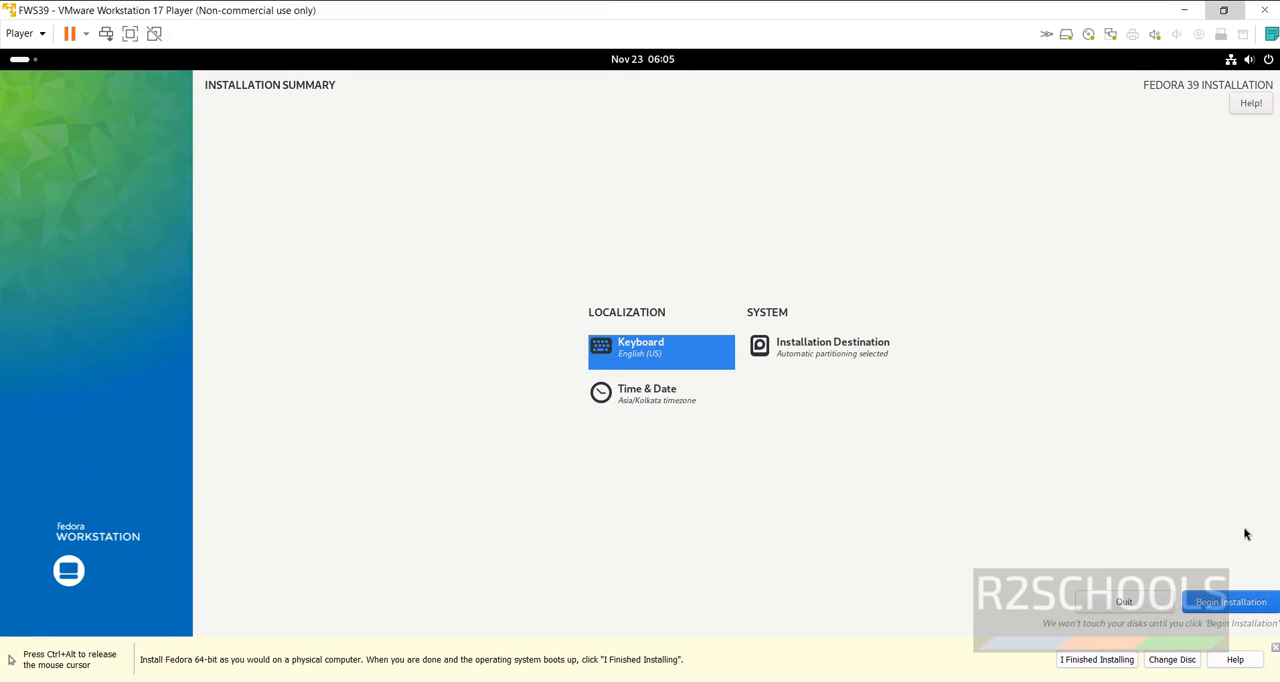
Begin the Fedora installation and close the installer once it has completed
{"action": "left_click", "coordinate": [1229, 604]}
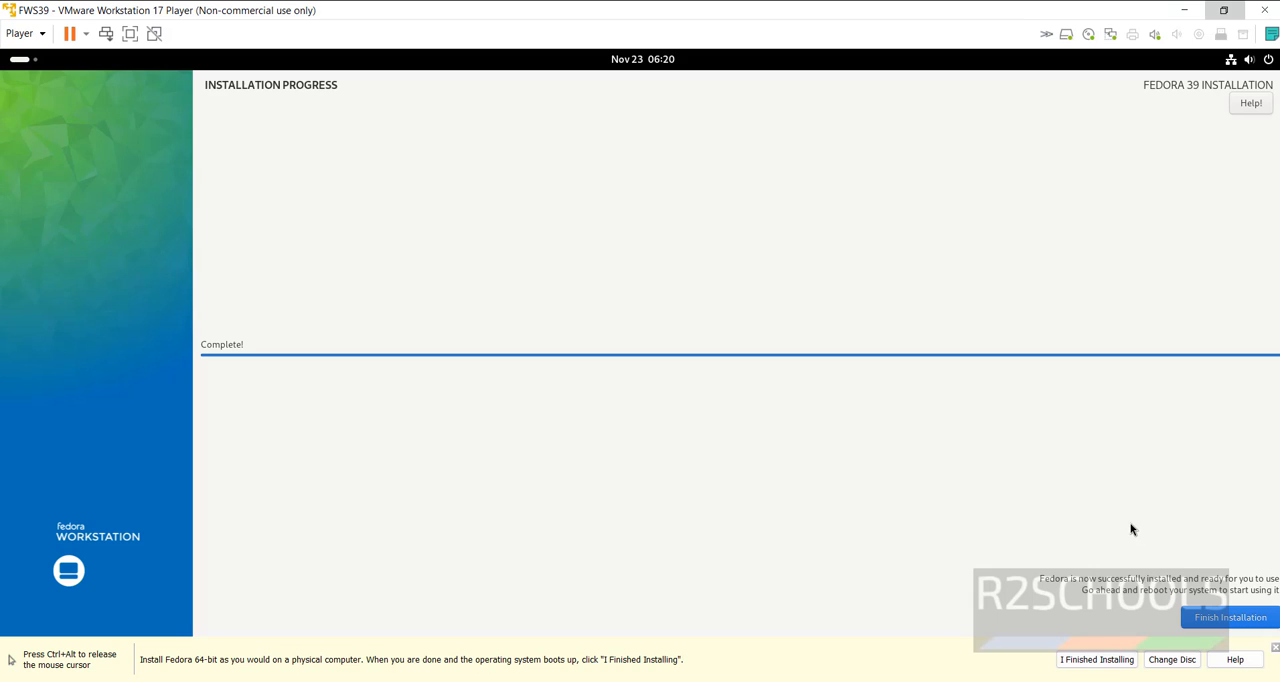
{"action": "left_click", "coordinate": [1211, 620]}
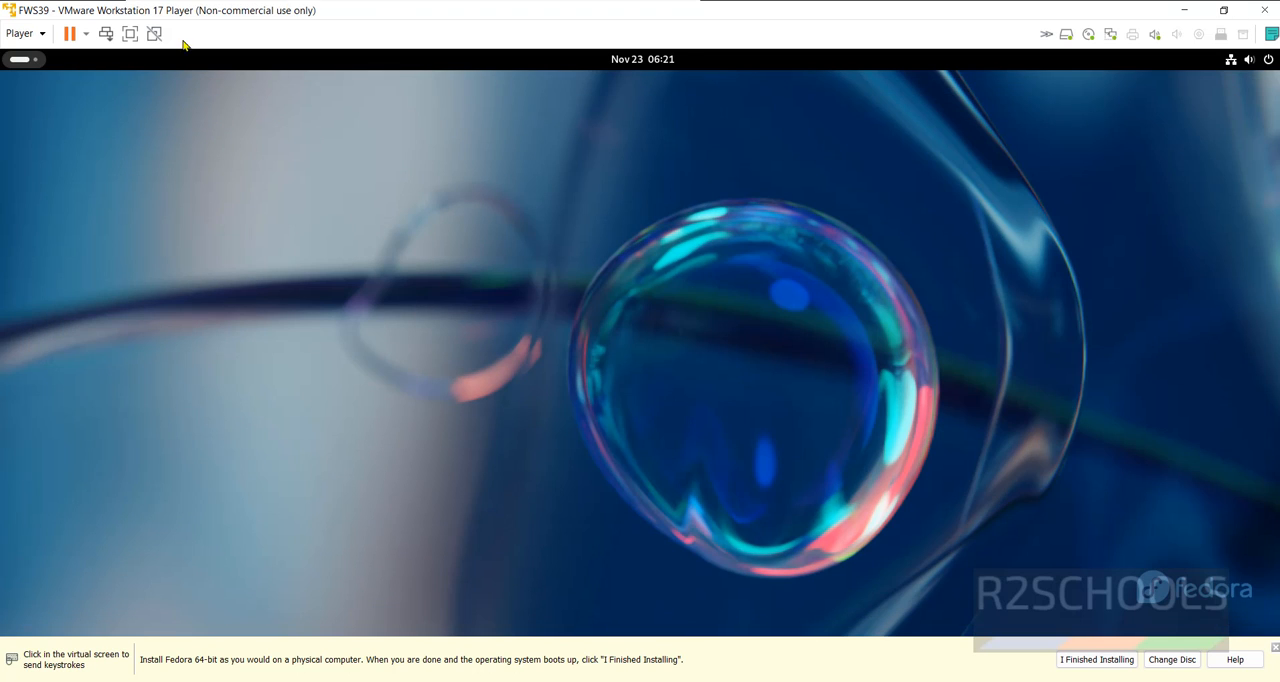
Restart the guest and confirm restarting the virtual machine
{"action": "left_click", "coordinate": [86, 36]}
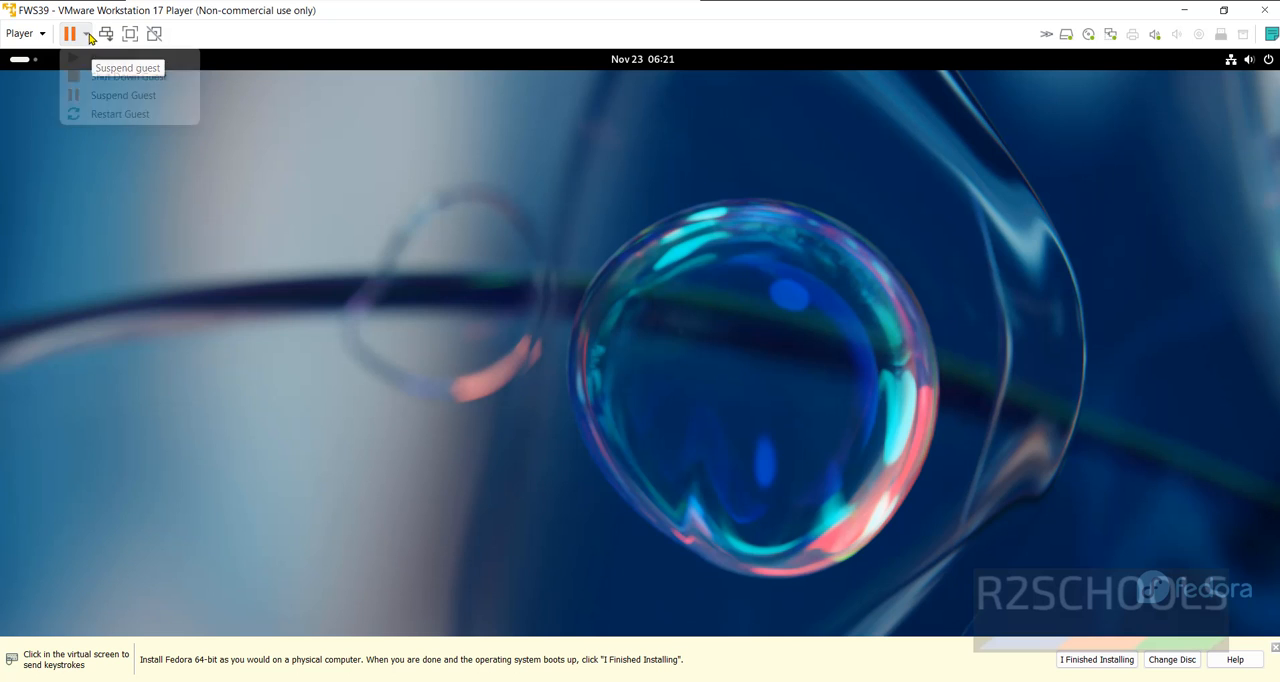
{"action": "left_click", "coordinate": [478, 6]}
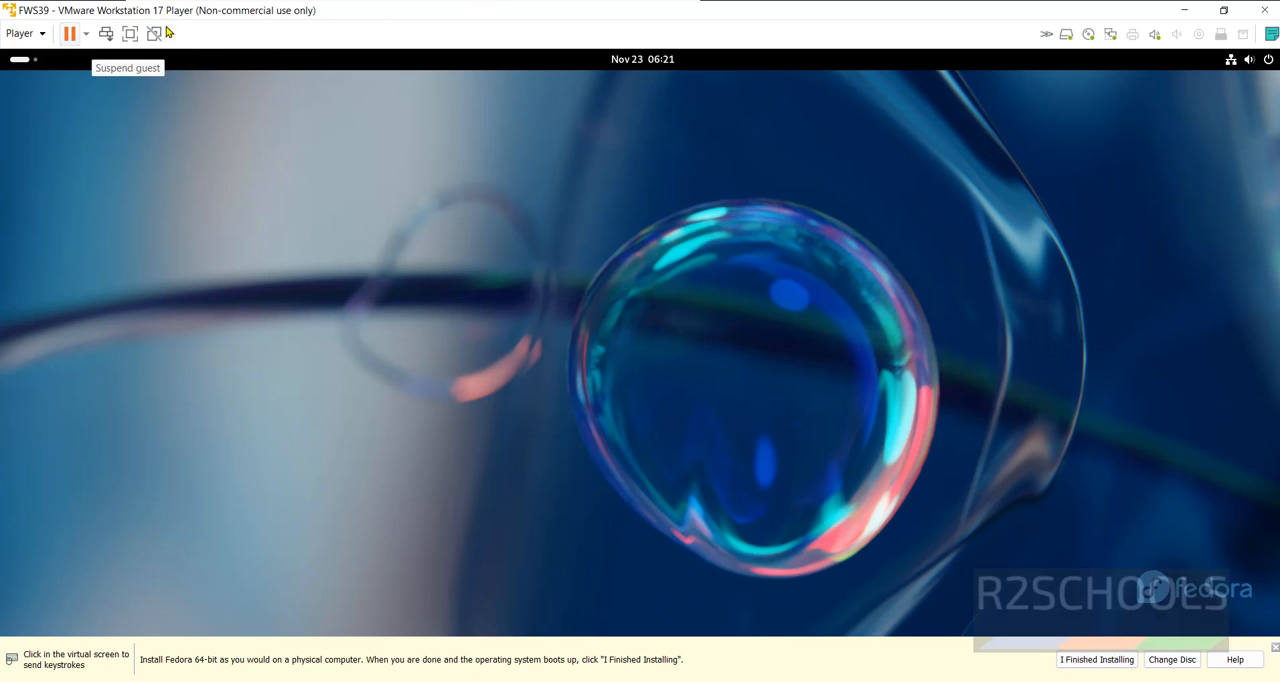
{"action": "left_click", "coordinate": [43, 37]}
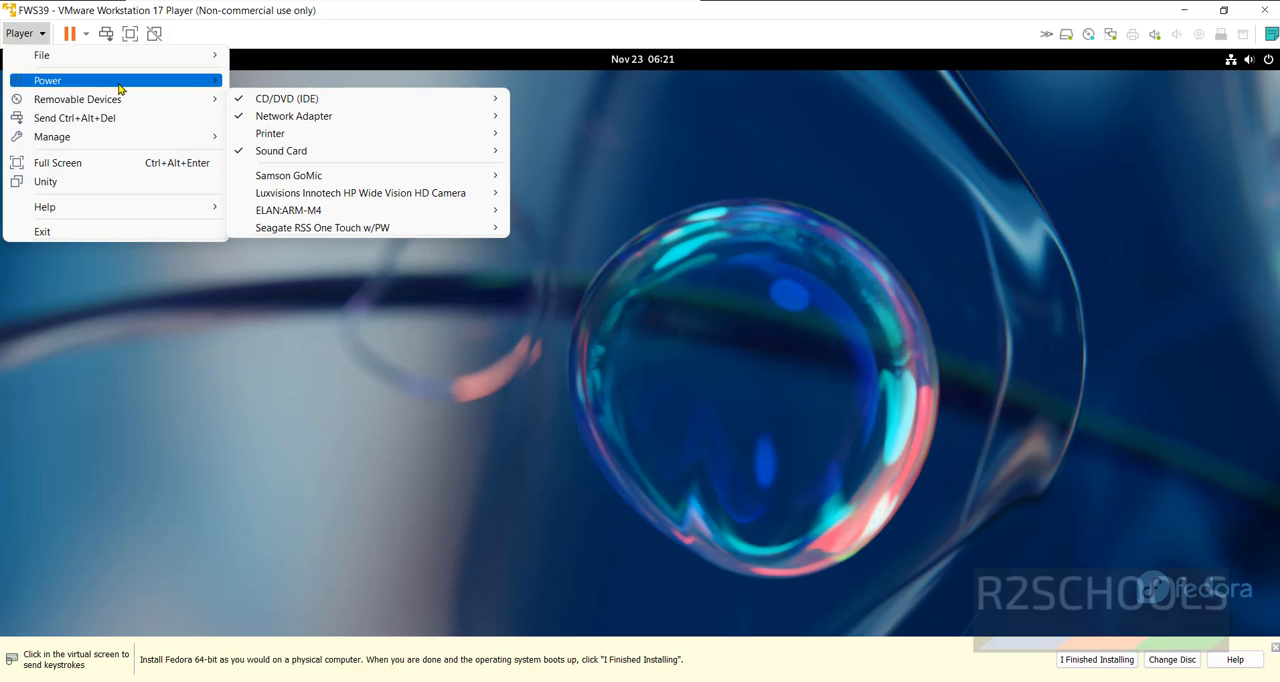
{"action": "mouse_move", "coordinate": [170, 86]}
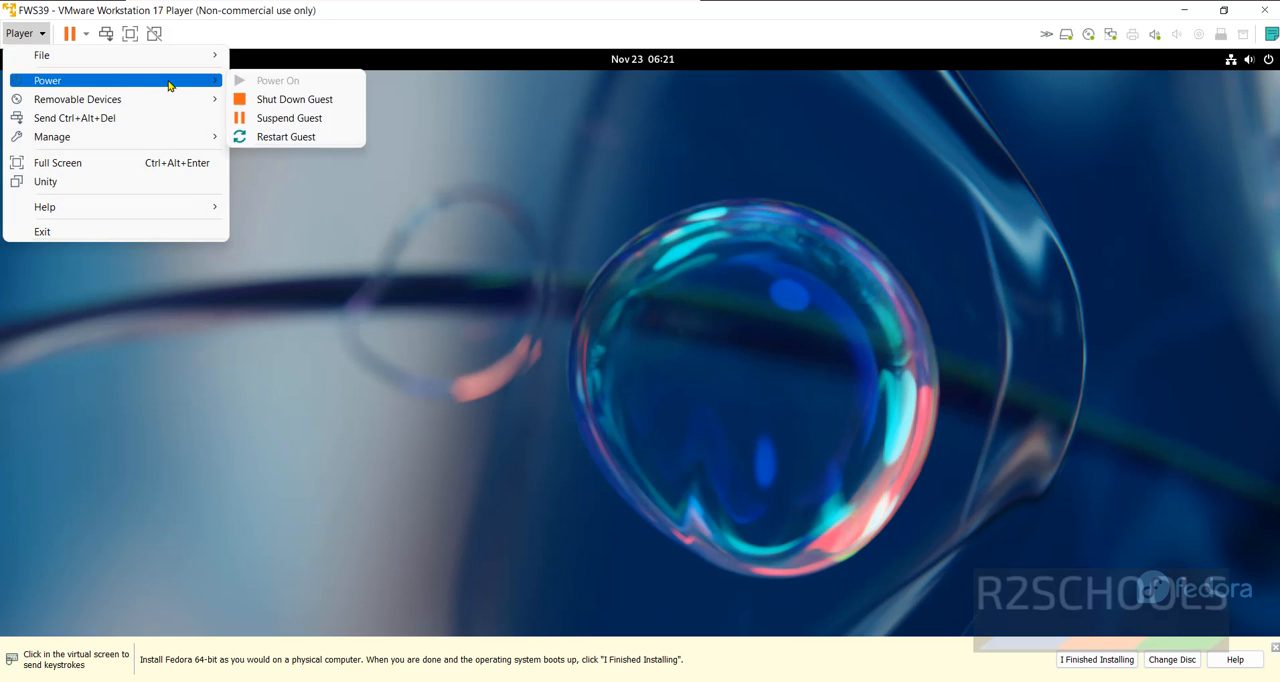
{"action": "left_click", "coordinate": [284, 142]}
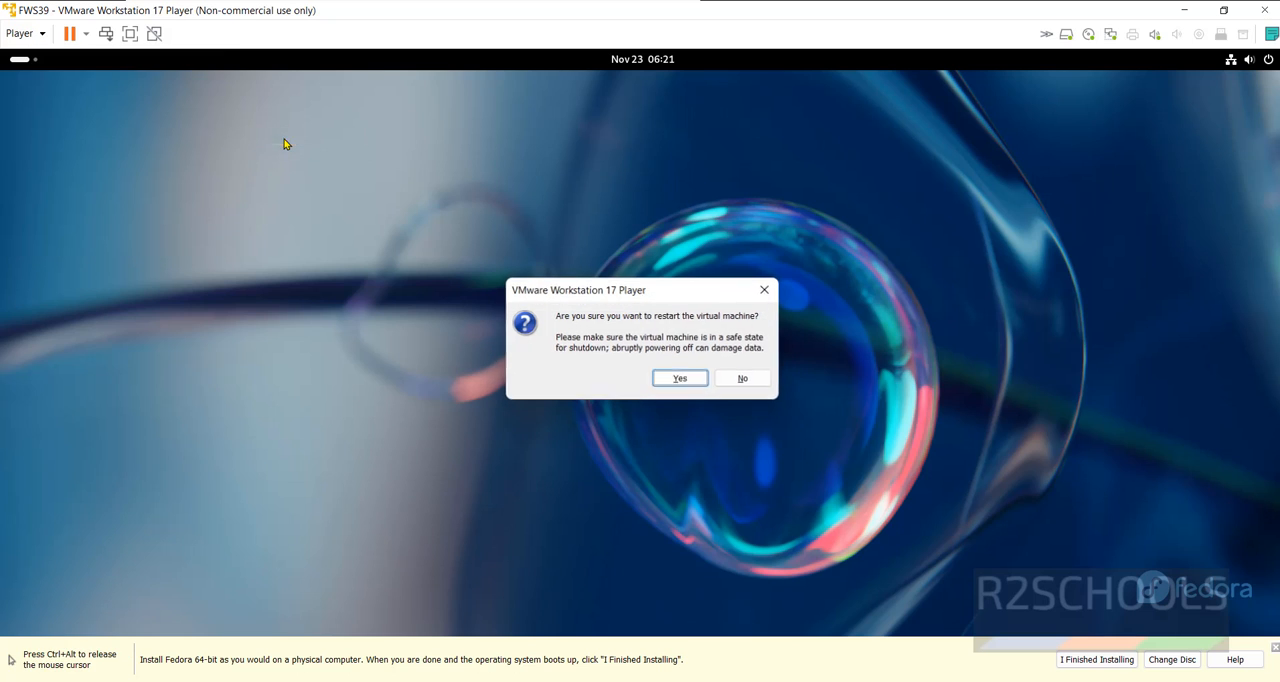
{"action": "left_click", "coordinate": [678, 379]}
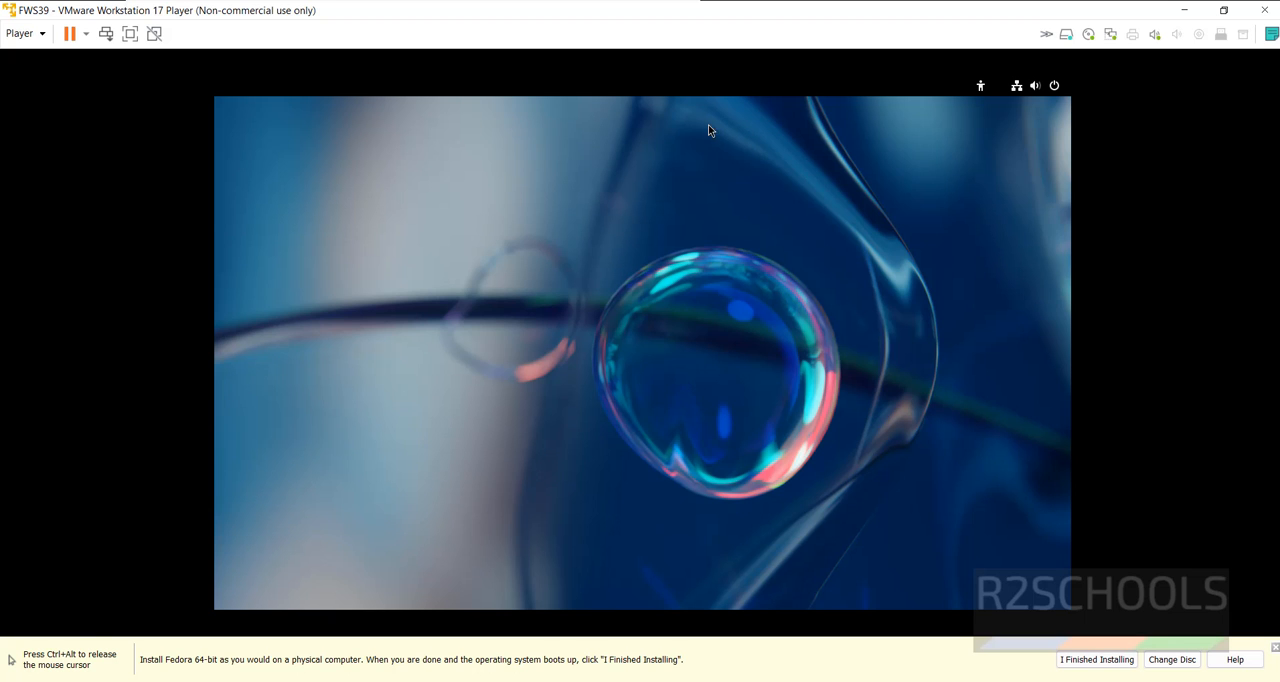
Refit the restarted guest's display to the maximized window and start Fedora's initial setup
{"action": "double_click", "coordinate": [741, 6]}
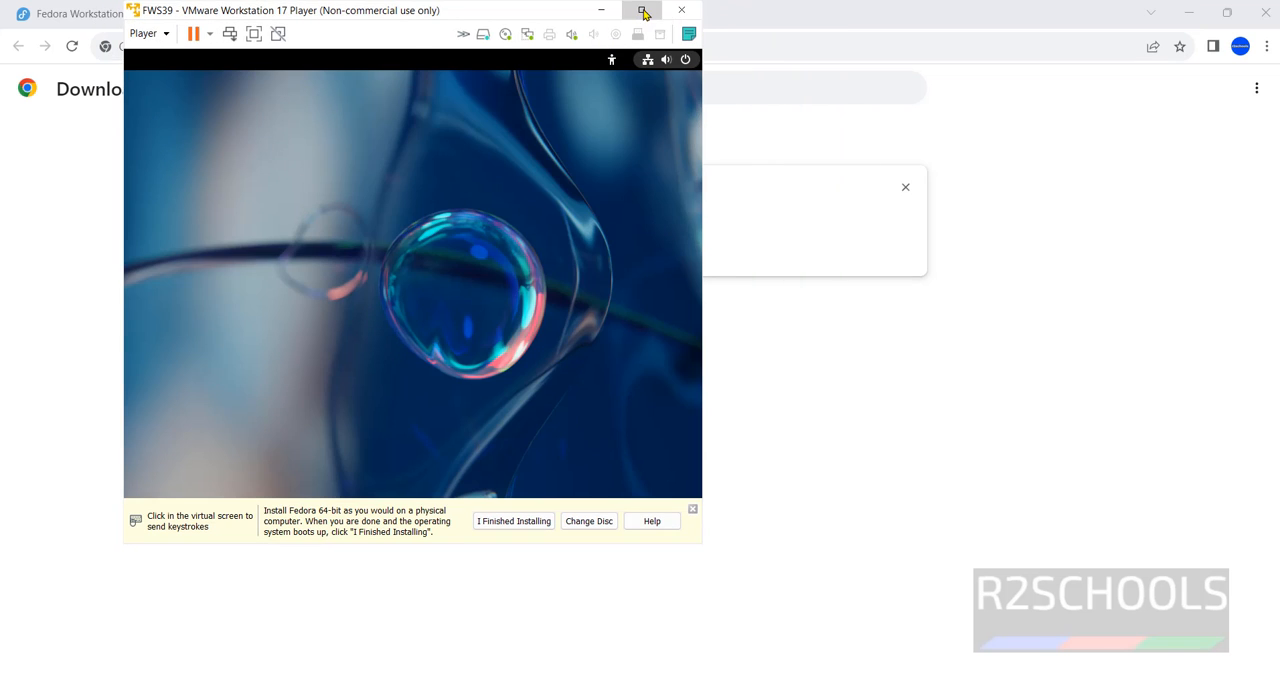
{"action": "left_click", "coordinate": [643, 12]}
{"action": "left_click", "coordinate": [623, 183]}
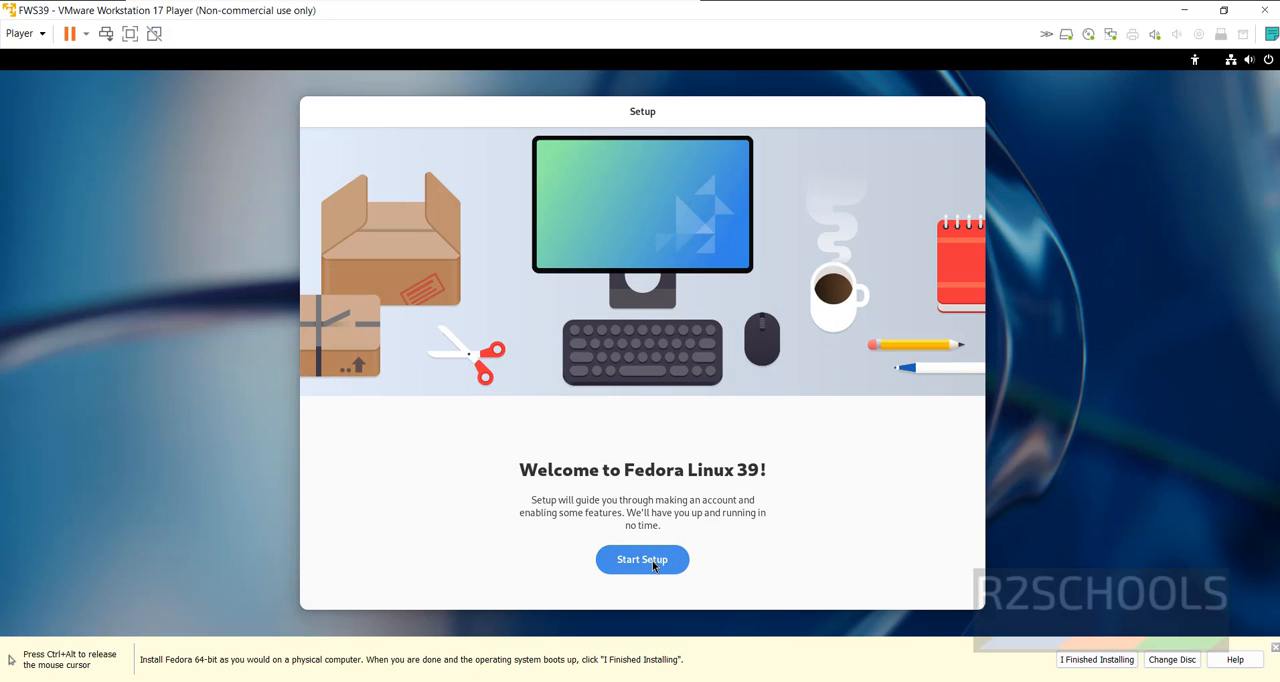
{"action": "left_click", "coordinate": [653, 564]}
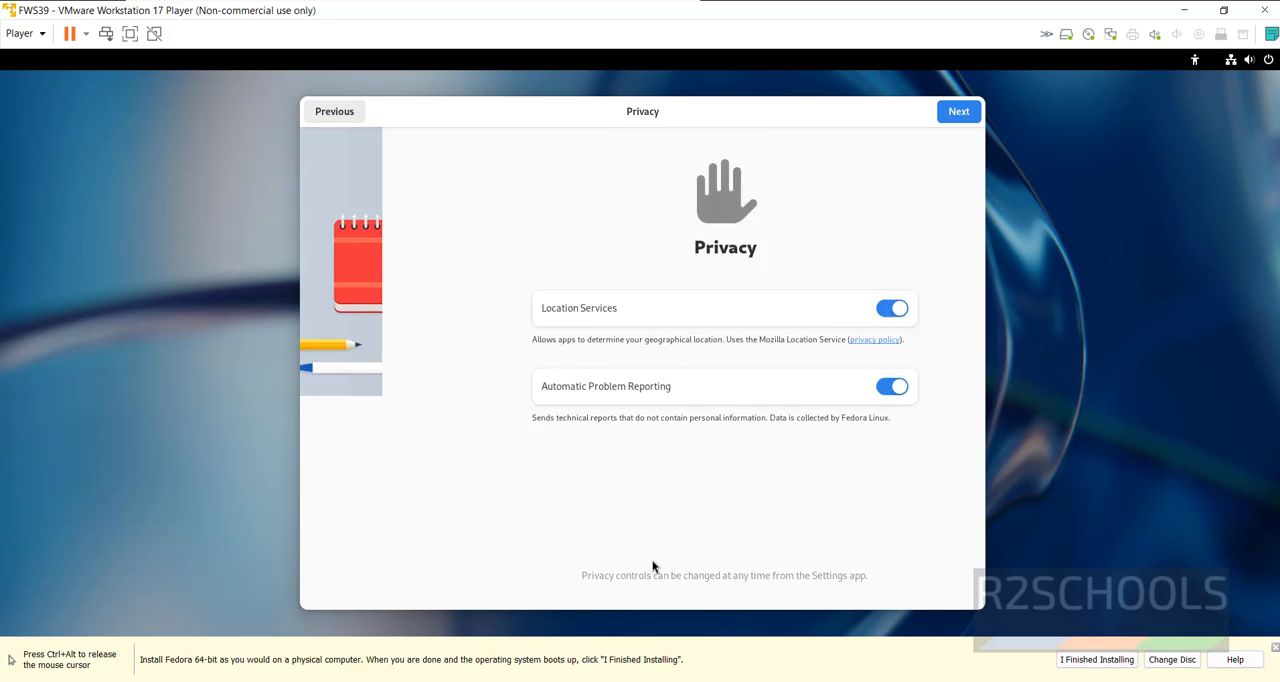
Turn off Location Services and Automatic Problem Reporting in the privacy settings and continue
{"action": "left_click", "coordinate": [811, 310]}
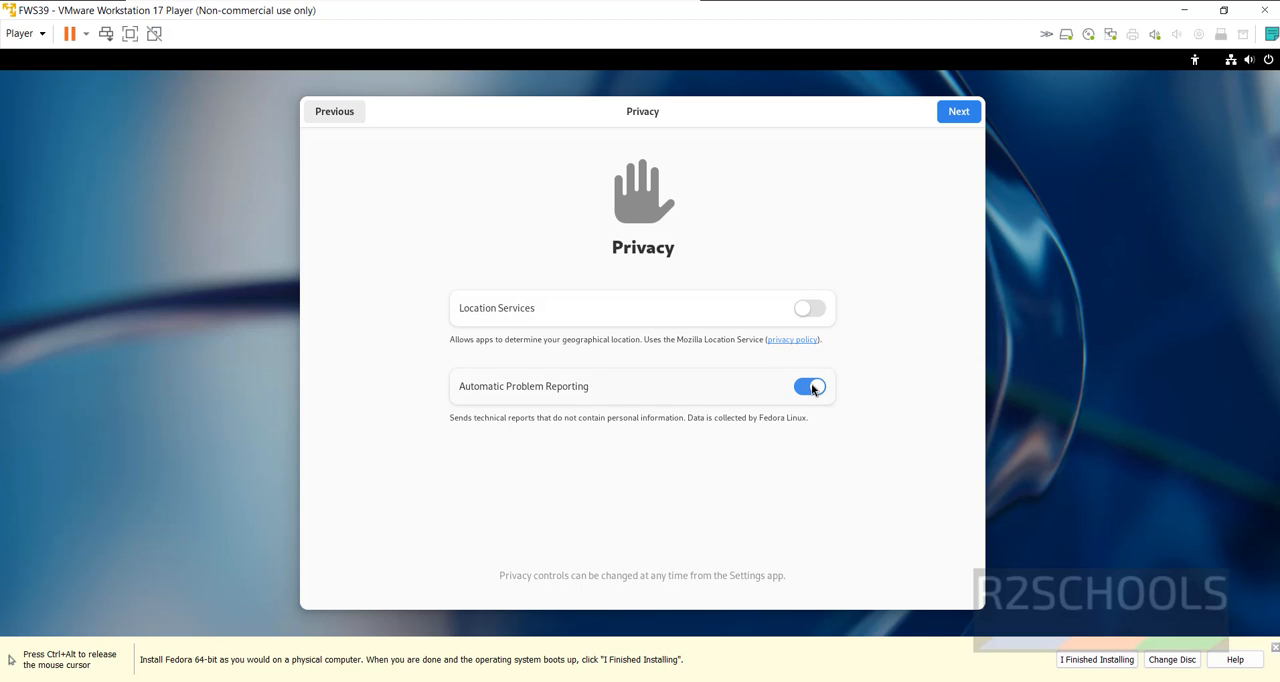
{"action": "left_click", "coordinate": [812, 389]}
{"action": "left_click", "coordinate": [958, 113]}
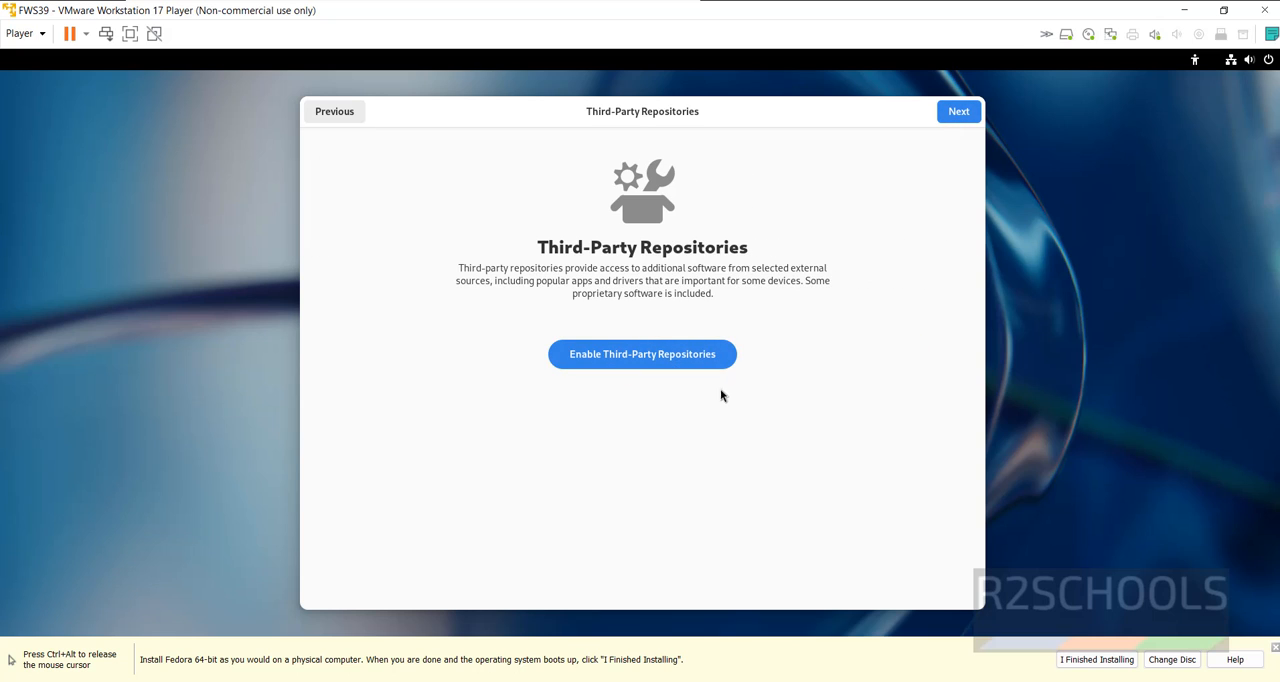
Continue without enabling third-party repositories and skip connecting online accounts
{"action": "left_click", "coordinate": [960, 112]}
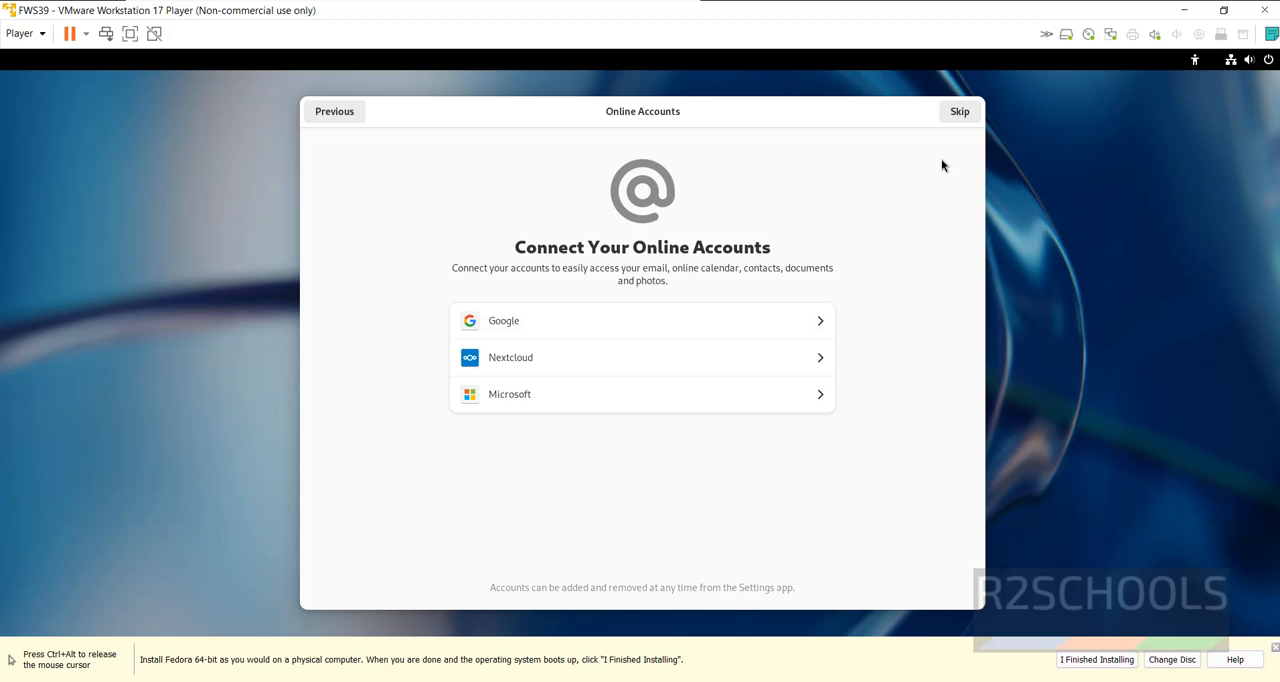
{"action": "left_click", "coordinate": [960, 114]}
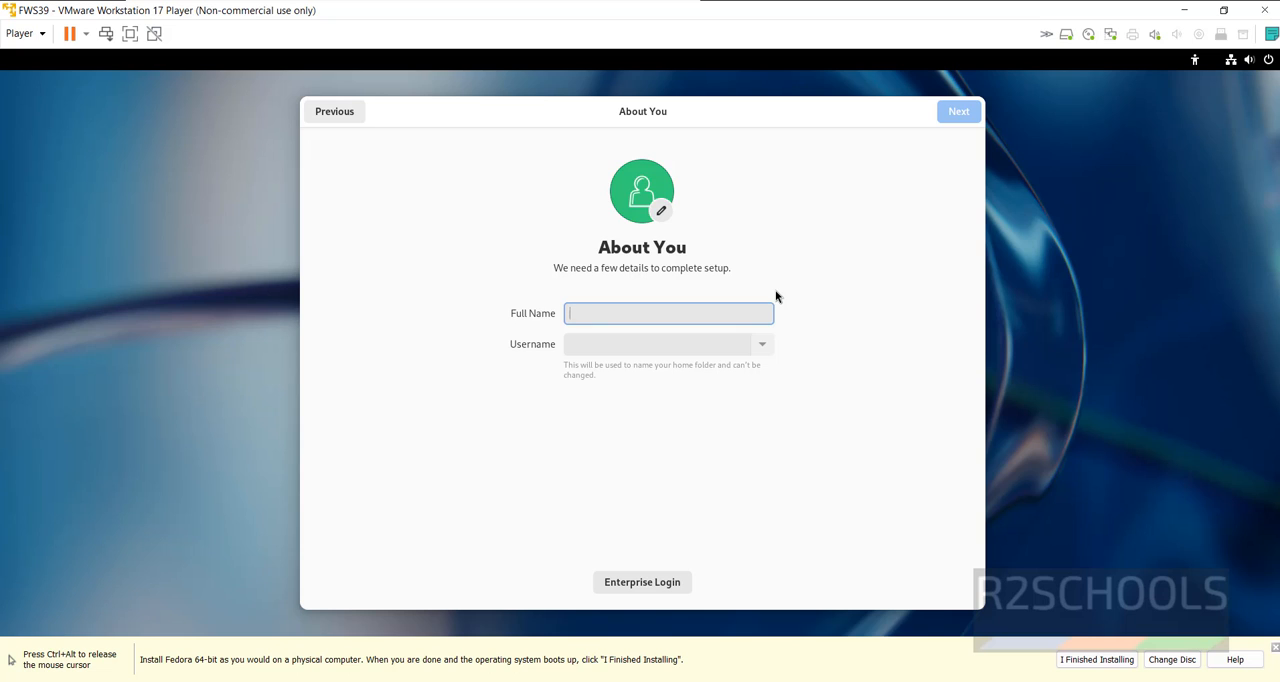
Create the user account with r2schools as both full name and username
{"action": "type", "text": "r2schools"}
{"action": "key", "text": "Tab"}
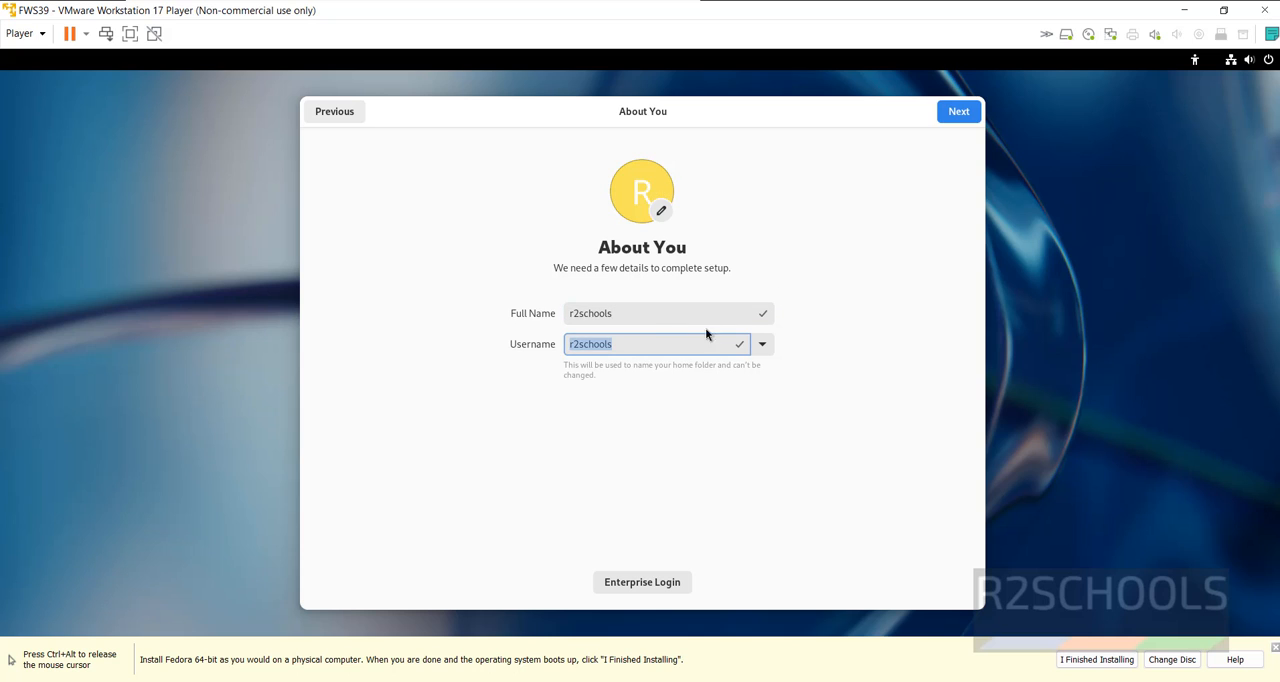
{"action": "left_click_drag", "start_coordinate": [632, 348], "coordinate": [543, 352]}
{"action": "left_click", "coordinate": [948, 117]}
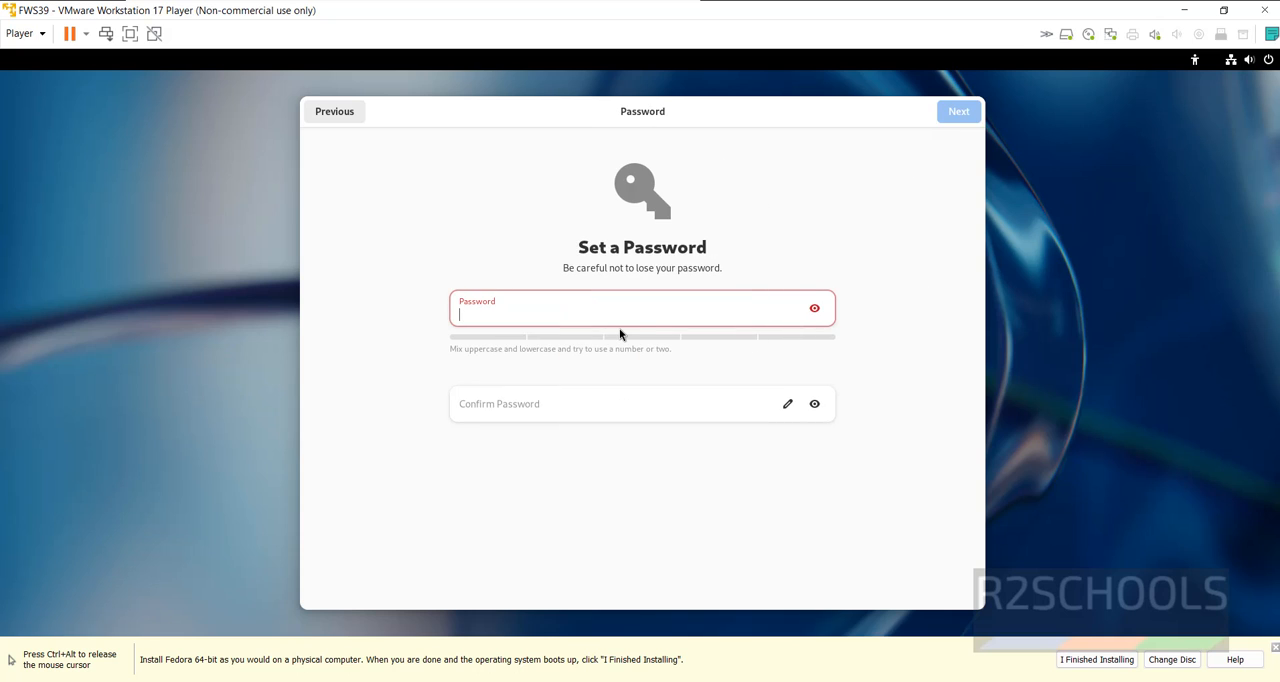
Enter and confirm the account password, and accept it
{"action": "type", "text": "••"}
{"action": "key", "text": "Tab"}
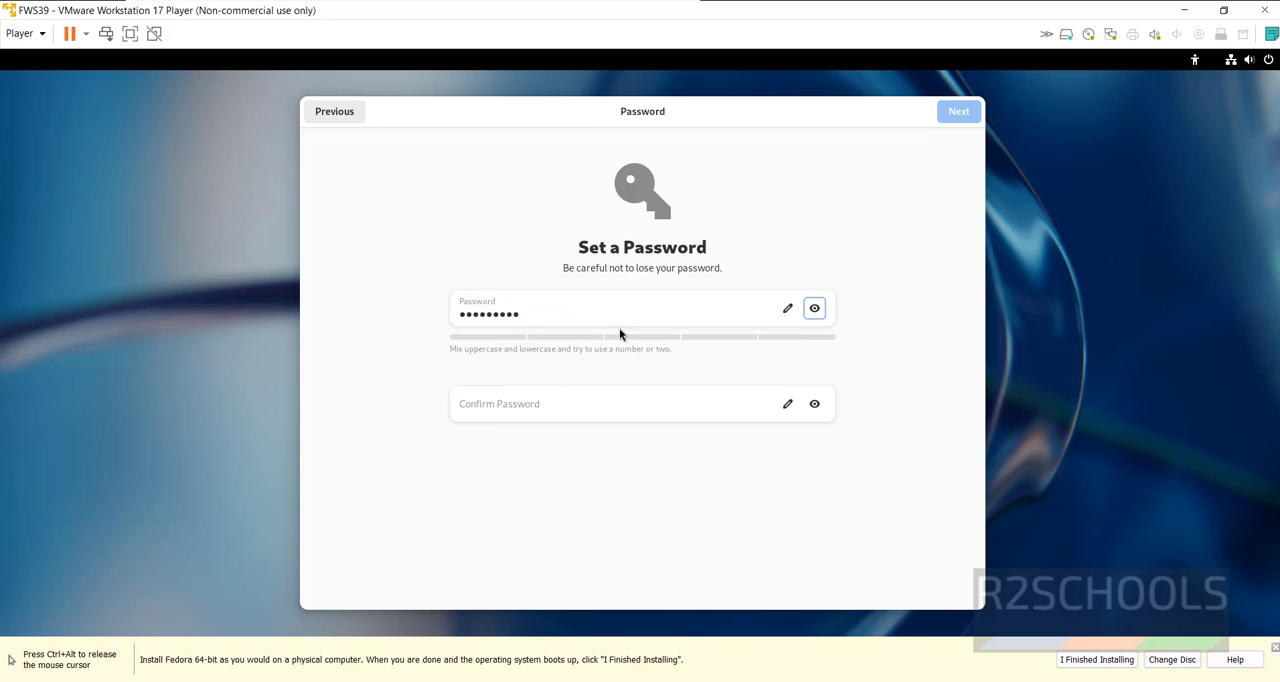
{"action": "key", "text": "Tab"}
{"action": "key", "text": "Tab"}
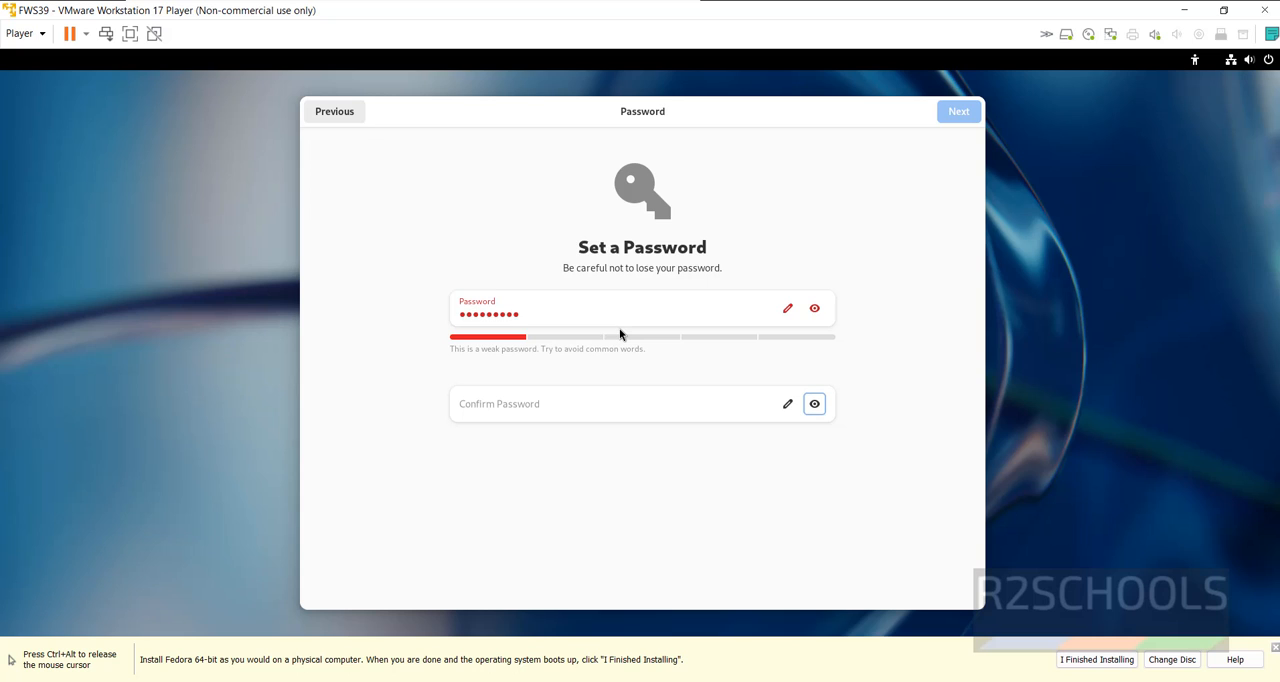
{"action": "left_click", "coordinate": [509, 414]}
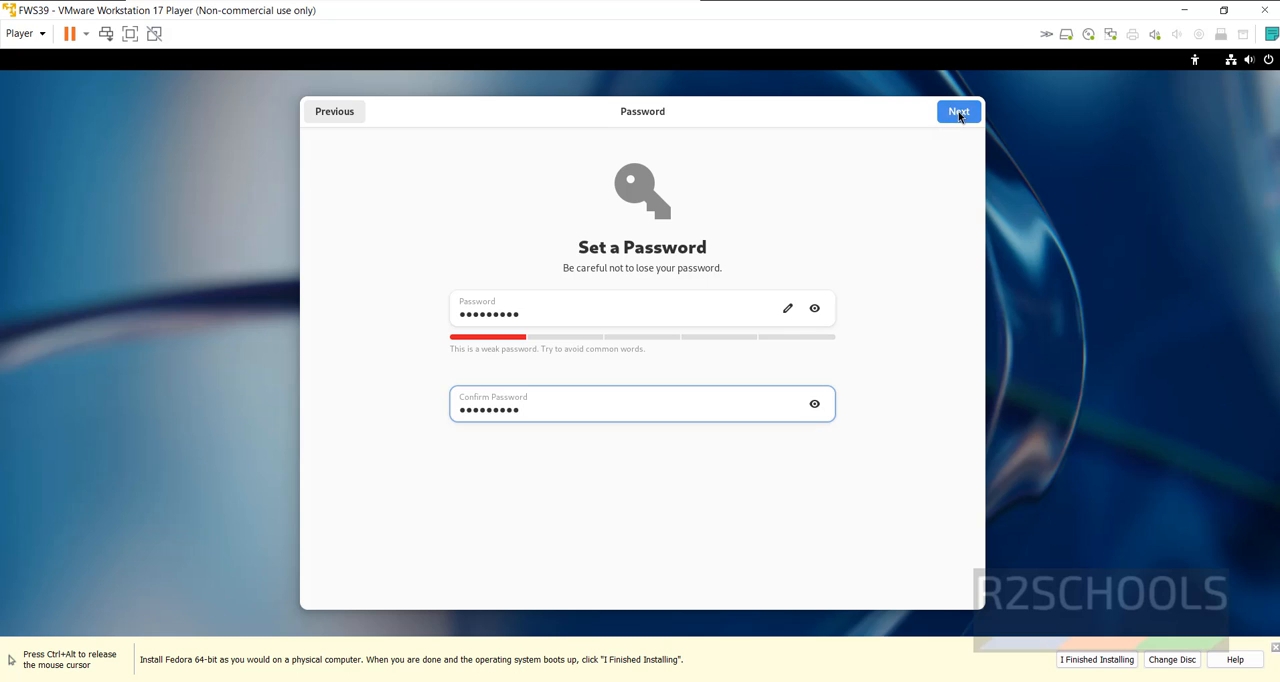
{"action": "left_click", "coordinate": [958, 113]}
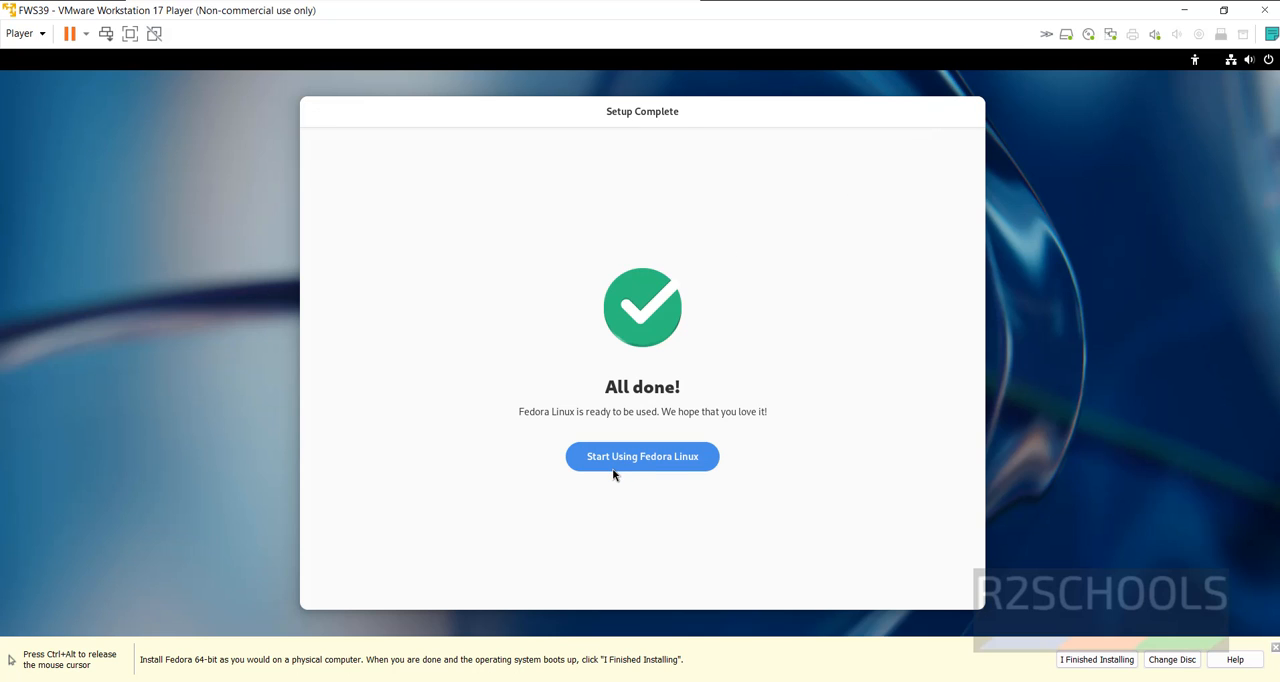
Finish the setup to start using Fedora Linux and decline the GNOME 45 tour
{"action": "left_click", "coordinate": [619, 469]}
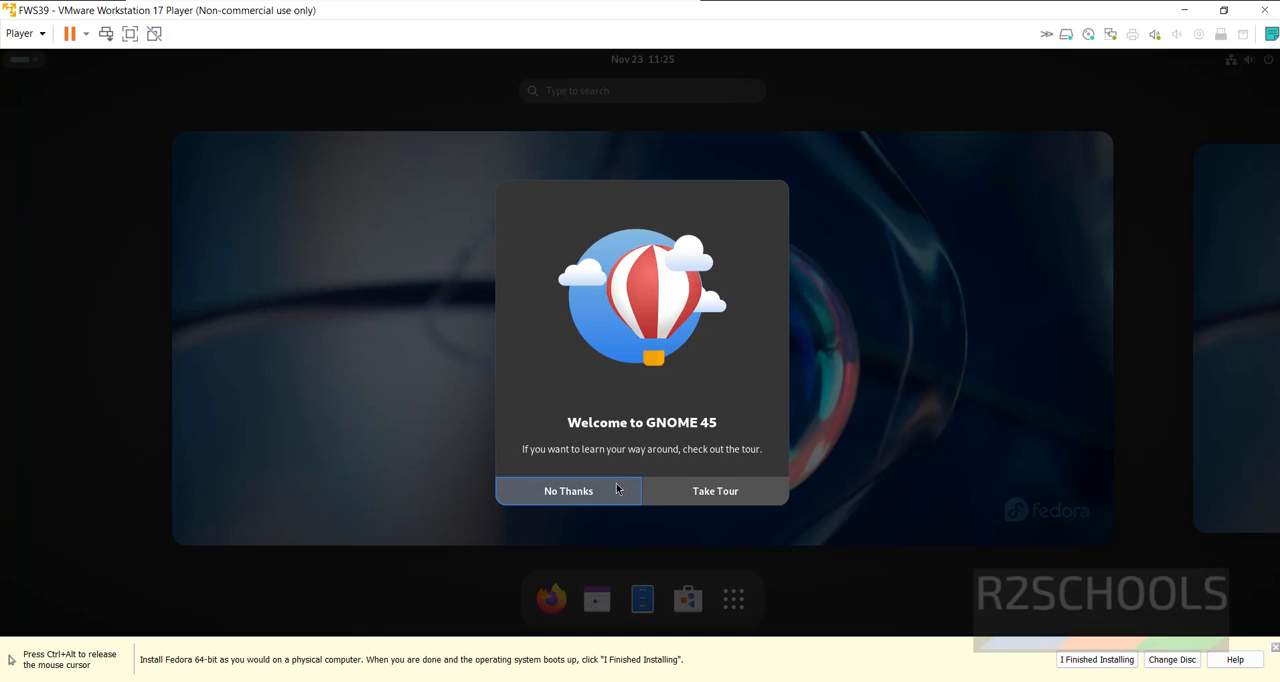
{"action": "left_click", "coordinate": [616, 488]}
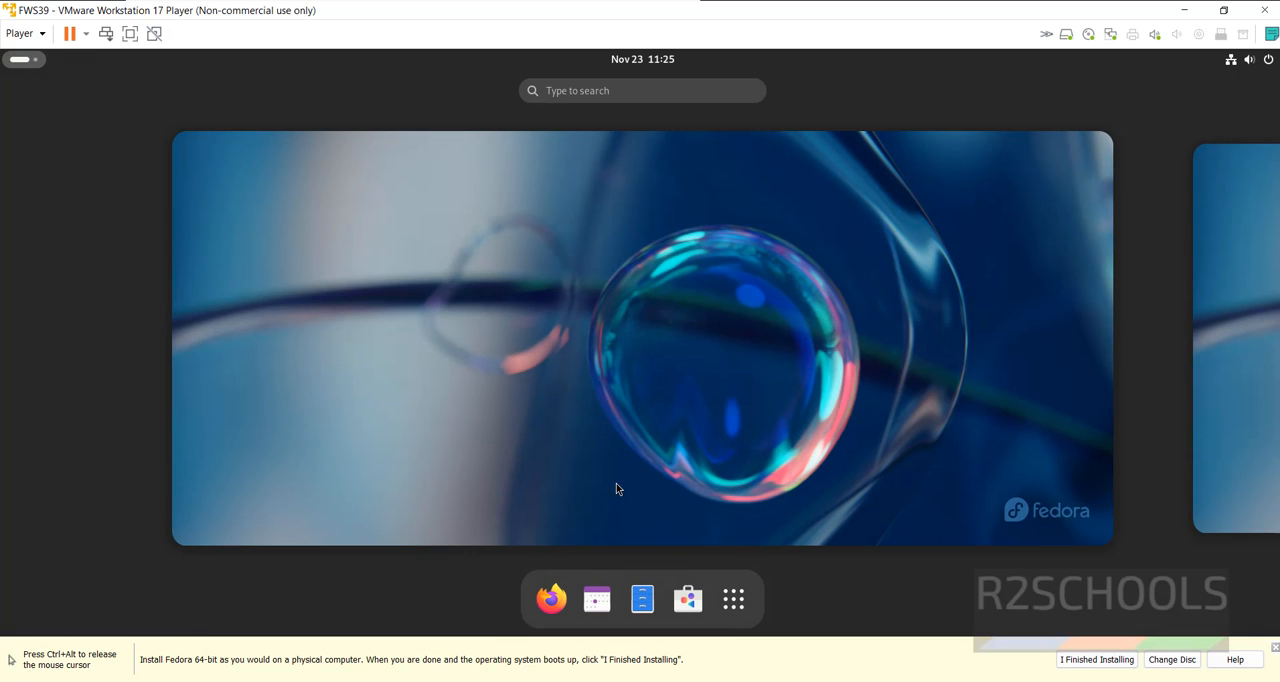
Search the installed applications for "terminal" and open Terminal
{"action": "left_click", "coordinate": [735, 600]}
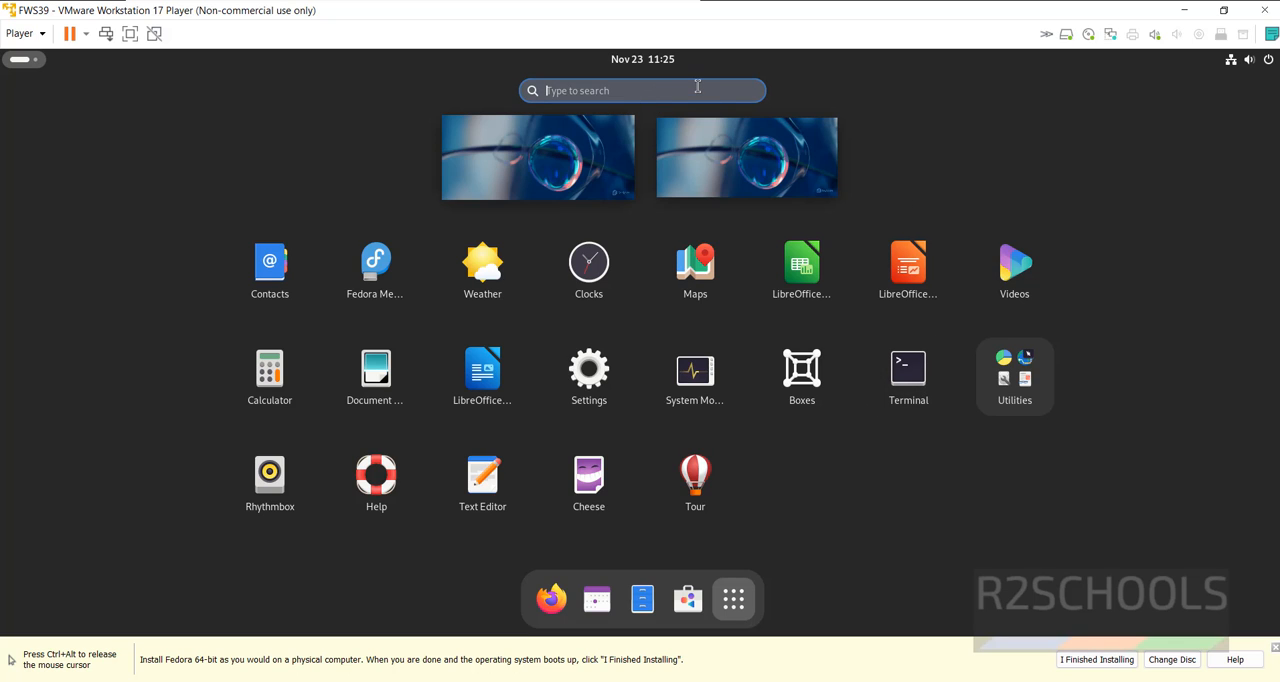
{"action": "type", "text": "terminal"}
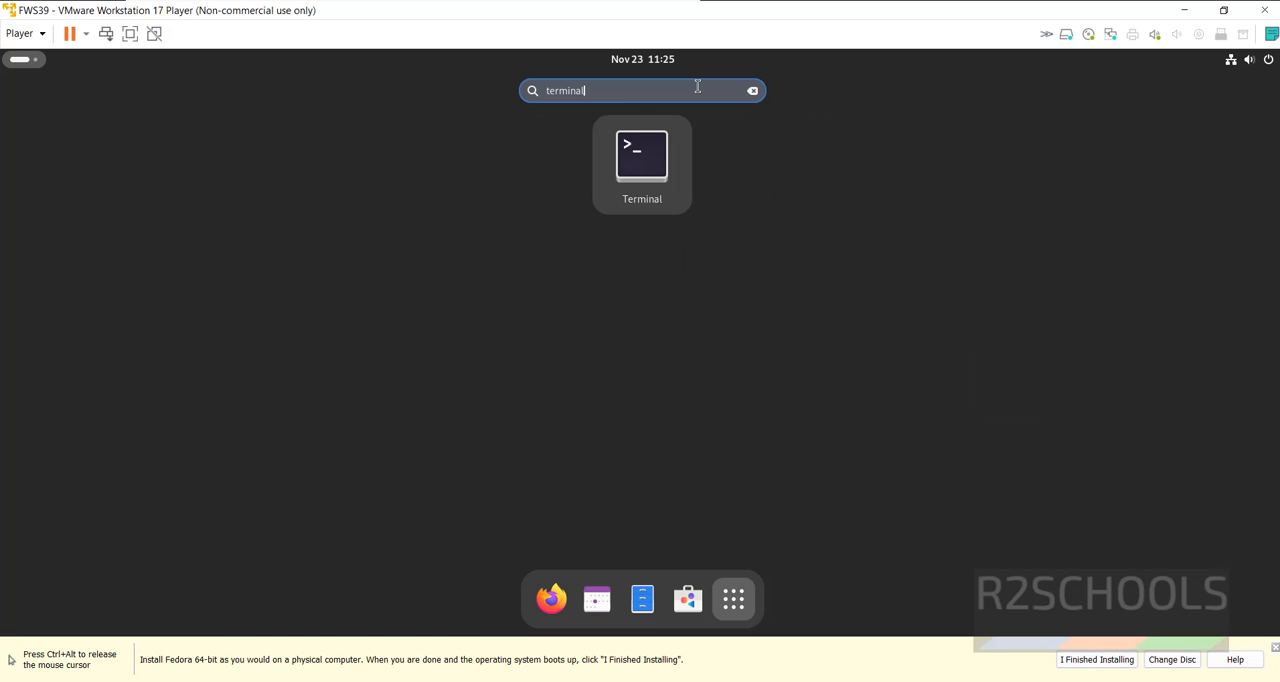
{"action": "left_click", "coordinate": [670, 143]}
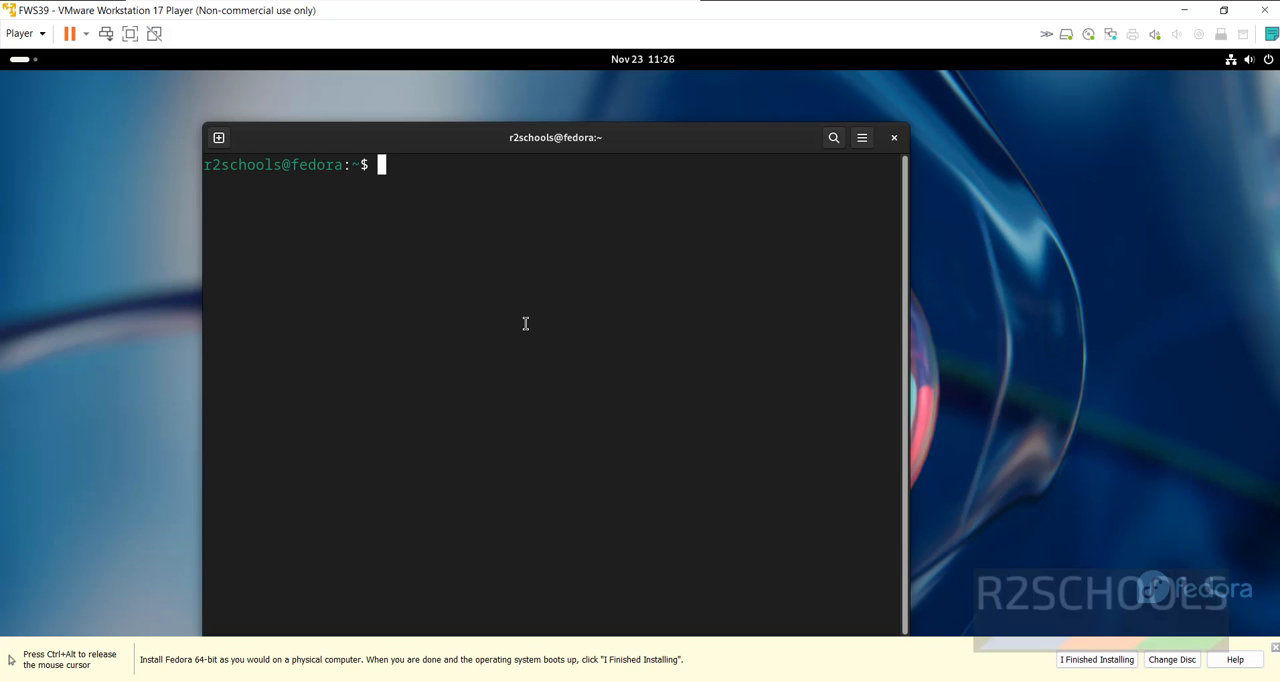
Display the operating system details with more /etc/os-release and examine the NAME and VERSION lines
{"action": "type", "text": "more /etc/os-release"}
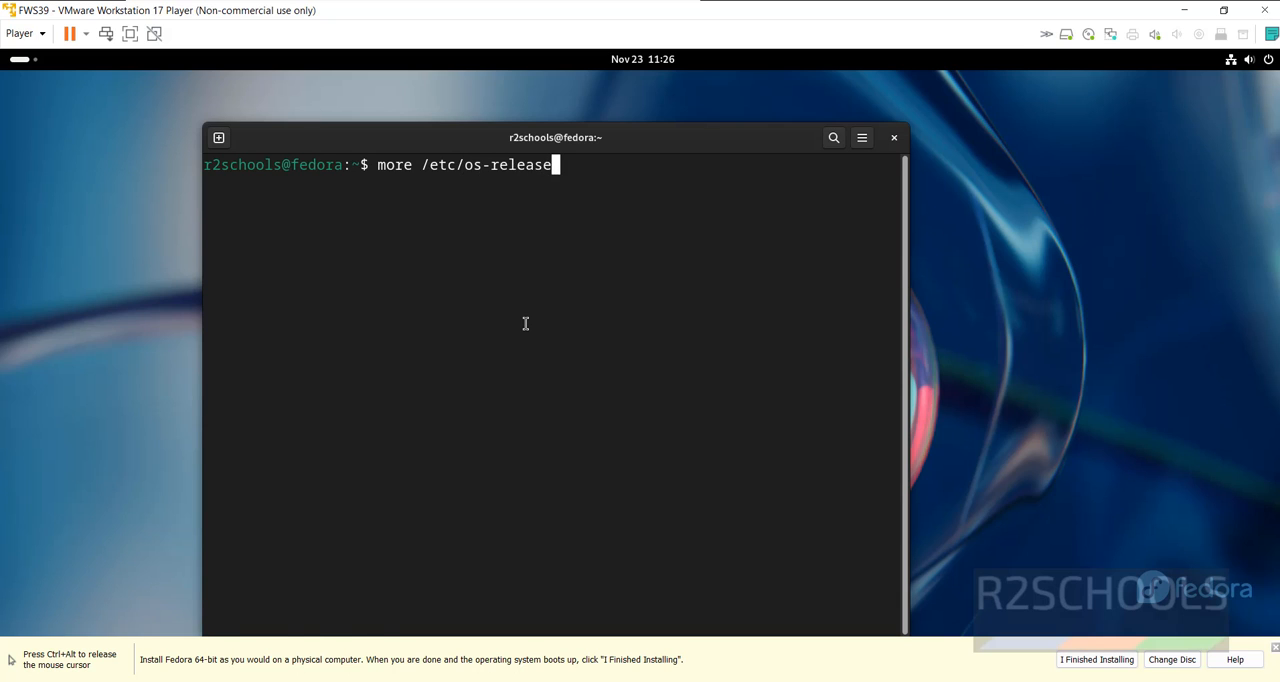
{"action": "key", "text": "Return"}
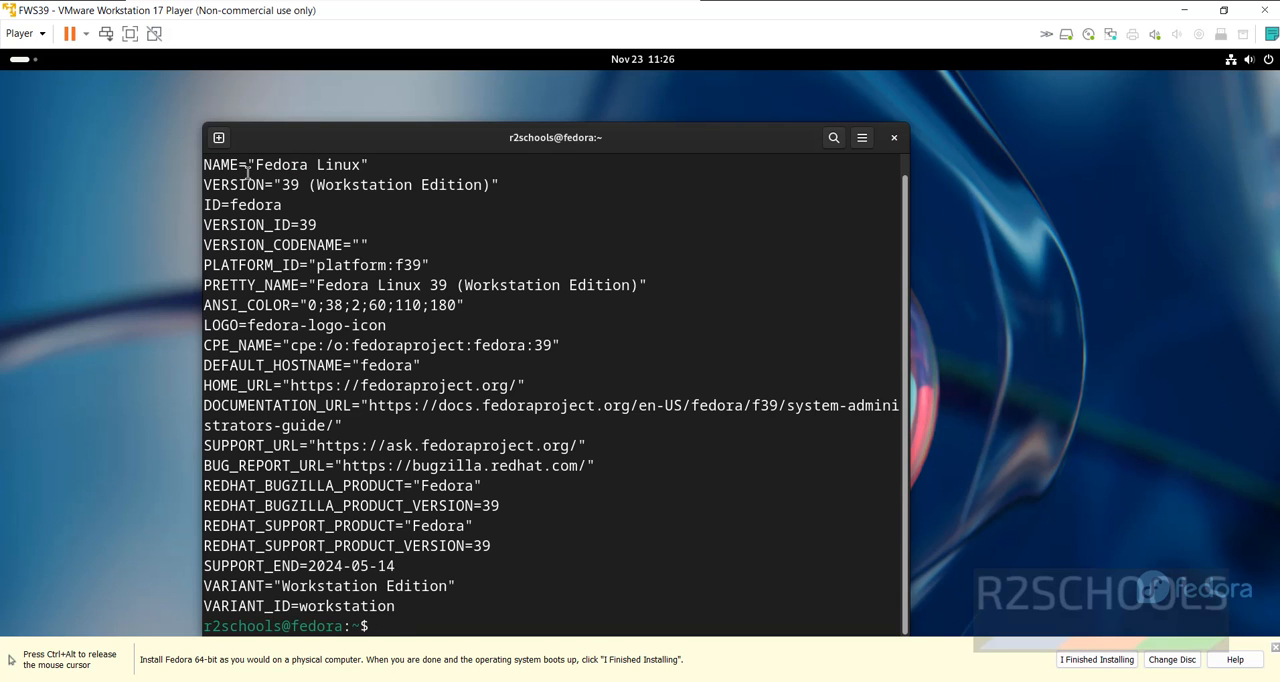
{"action": "left_click_drag", "start_coordinate": [247, 172], "coordinate": [342, 168]}
{"action": "left_click_drag", "start_coordinate": [229, 185], "coordinate": [483, 184]}
{"action": "left_click", "coordinate": [340, 196]}
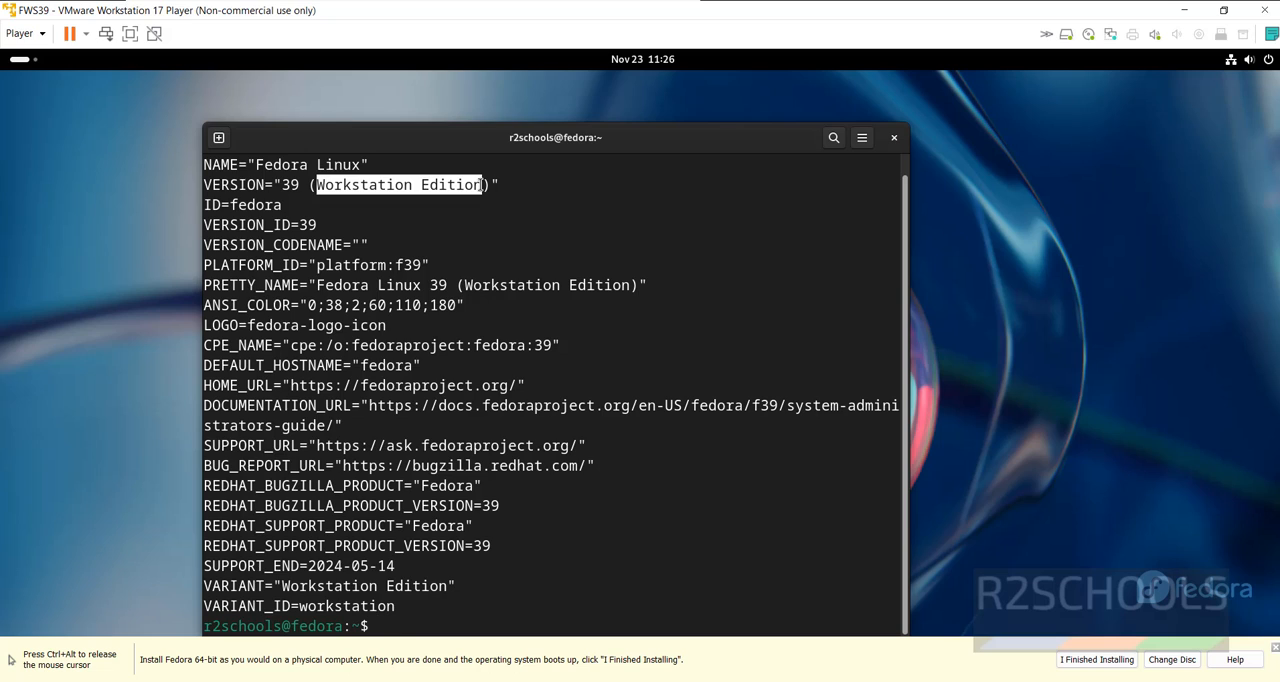
{"action": "left_click", "coordinate": [464, 258]}
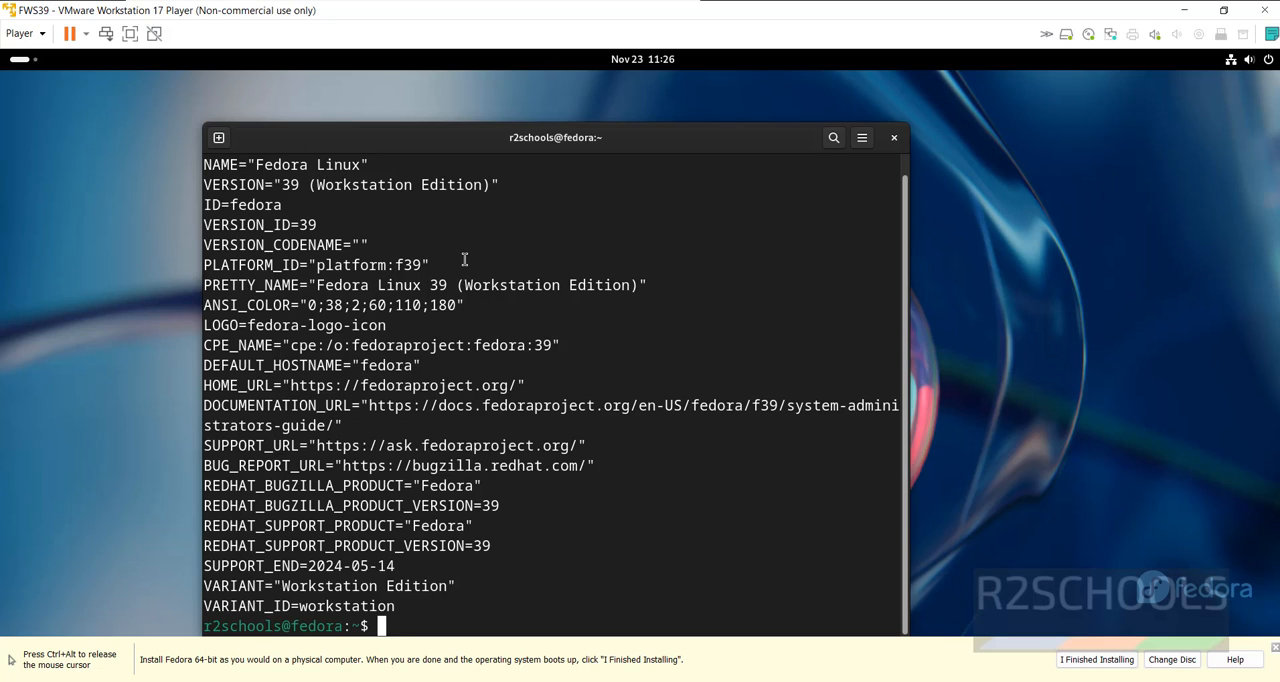
Clear the terminal screen, run the hostname command and examine the machine name it prints
{"action": "key", "text": "ctrl+l"}
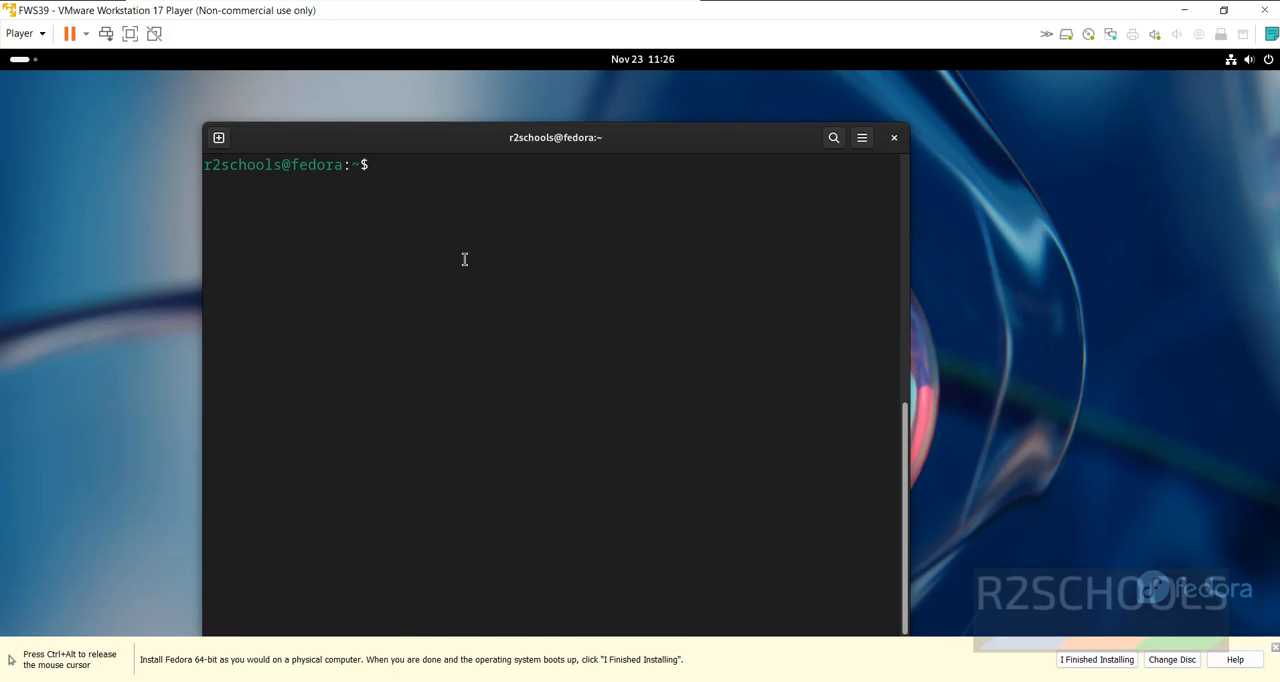
{"action": "type", "text": "hostname"}
{"action": "key", "text": "Return"}
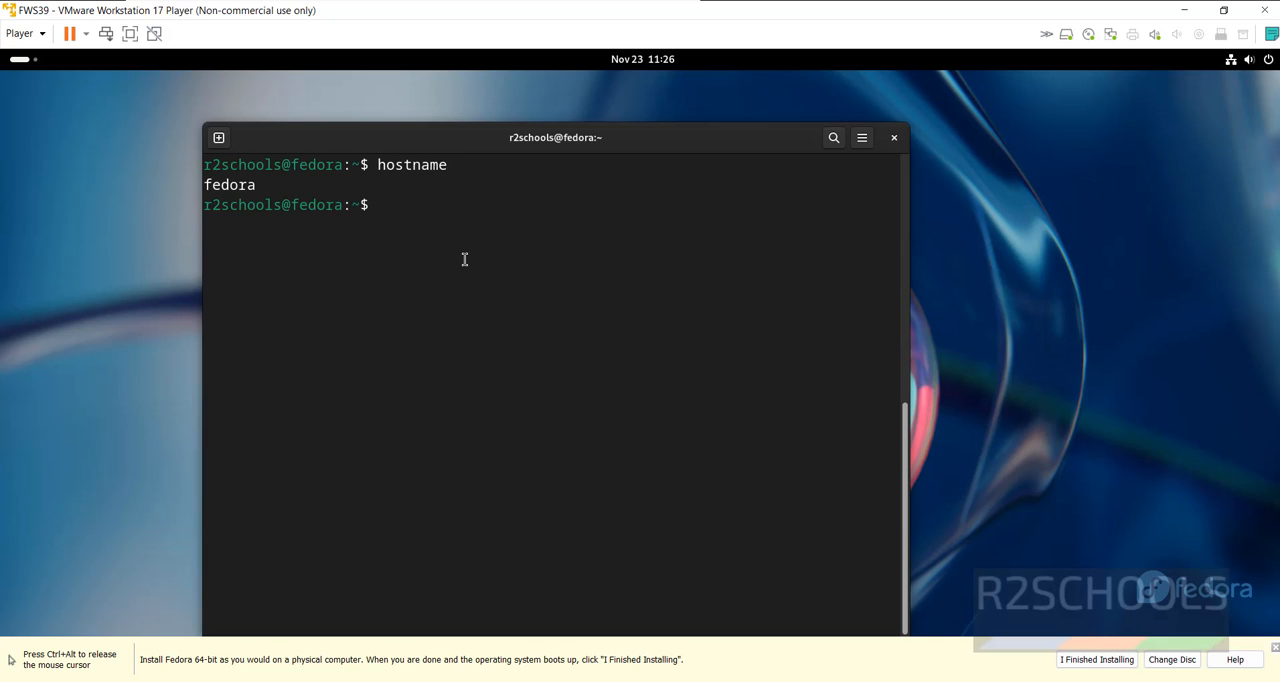
{"action": "double_click", "coordinate": [219, 184]}
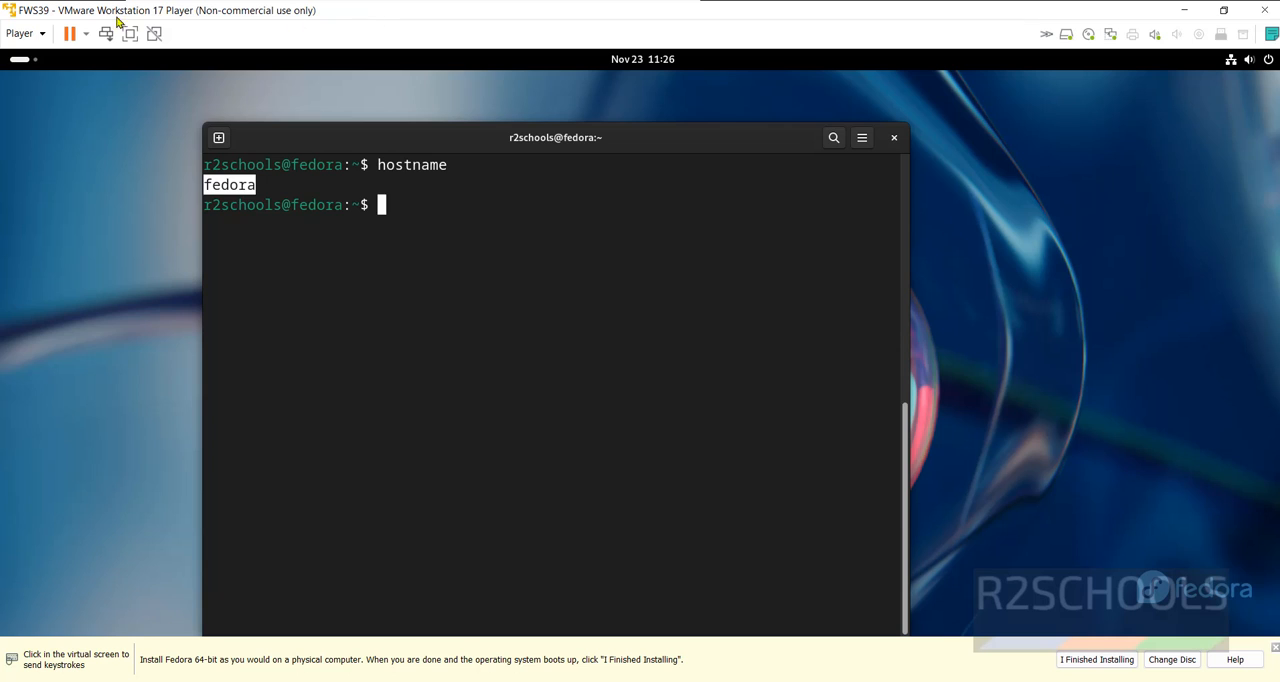
{"action": "left_click", "coordinate": [321, 240]}
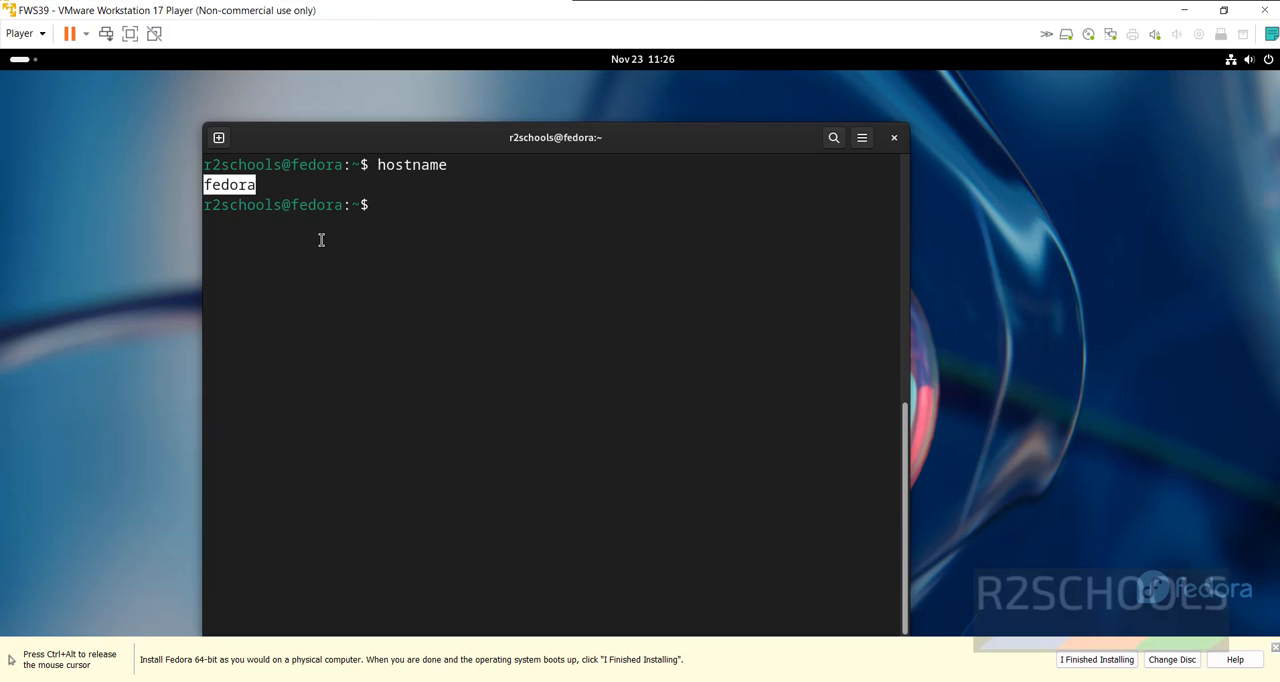
{"action": "left_click", "coordinate": [321, 240]}
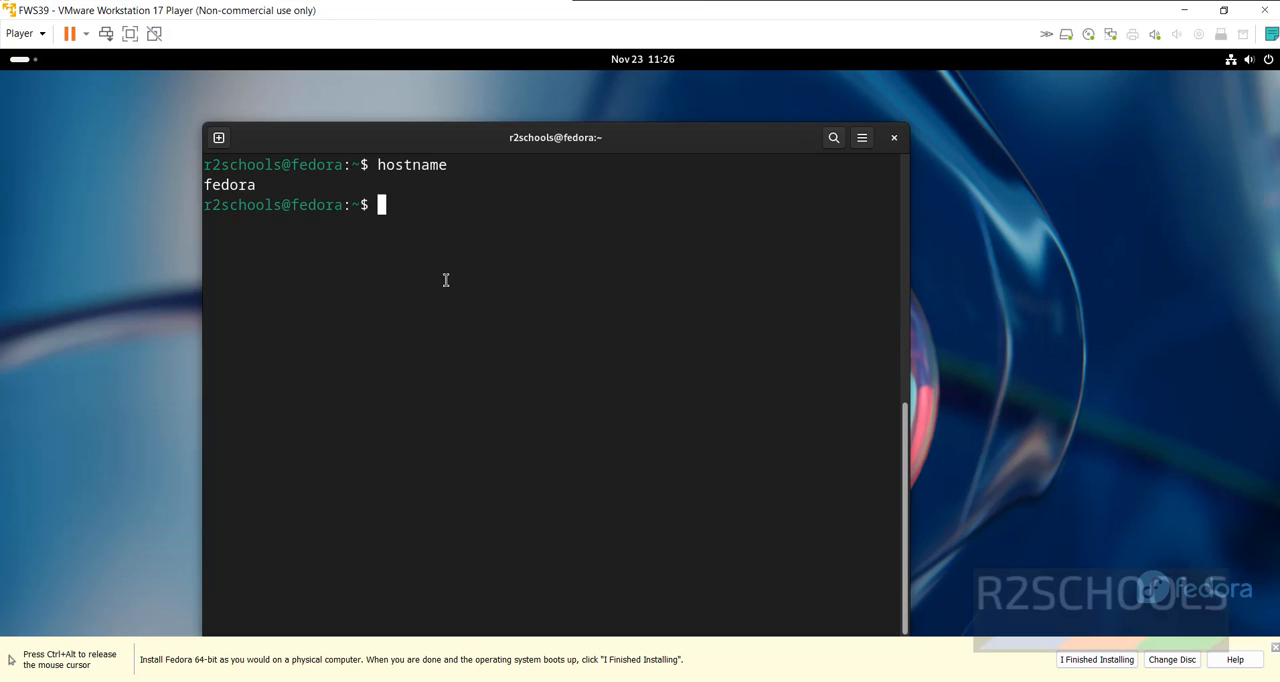